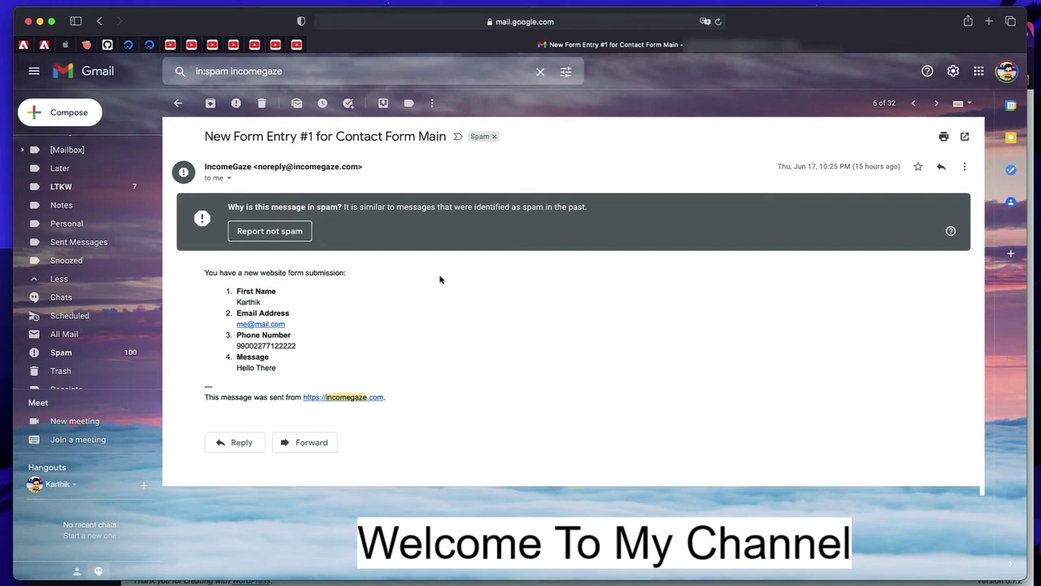
- Return to the spam search results and open the New Form Entry #1 message
click(177, 103)
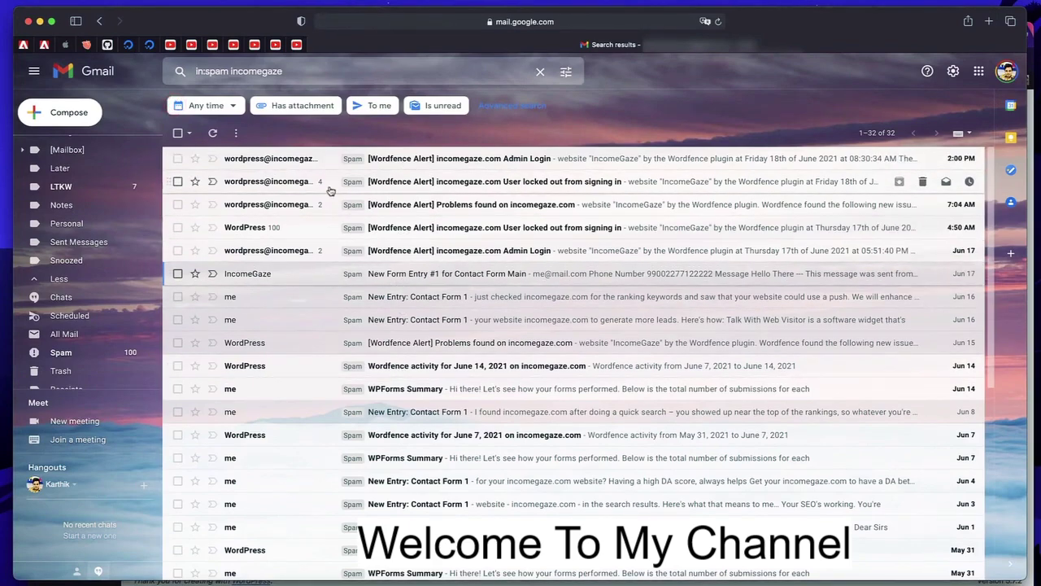
scroll(356, 358, down, 5)
scroll(356, 358, up, 5)
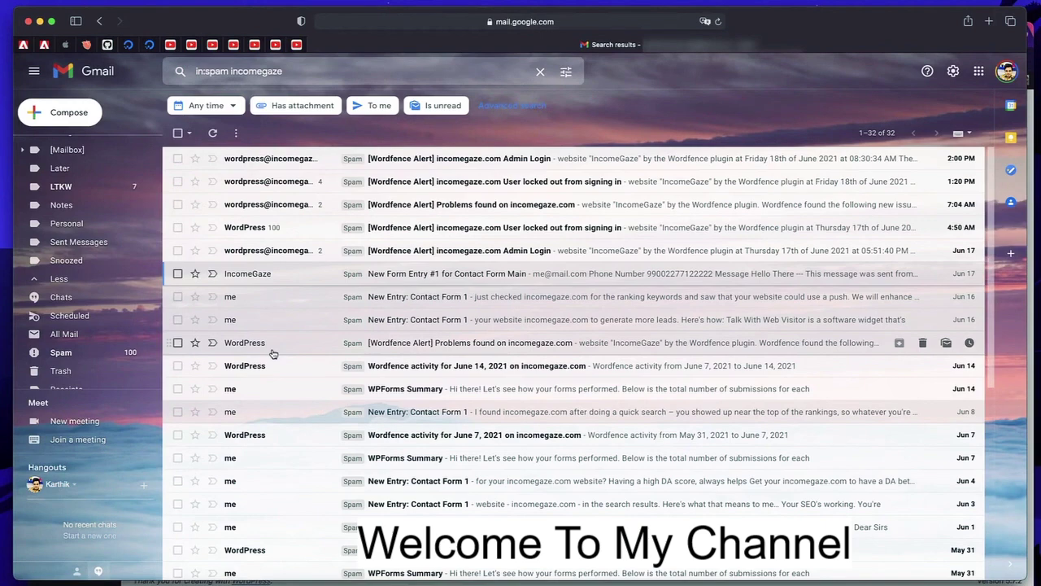
scroll(273, 352, down, 4)
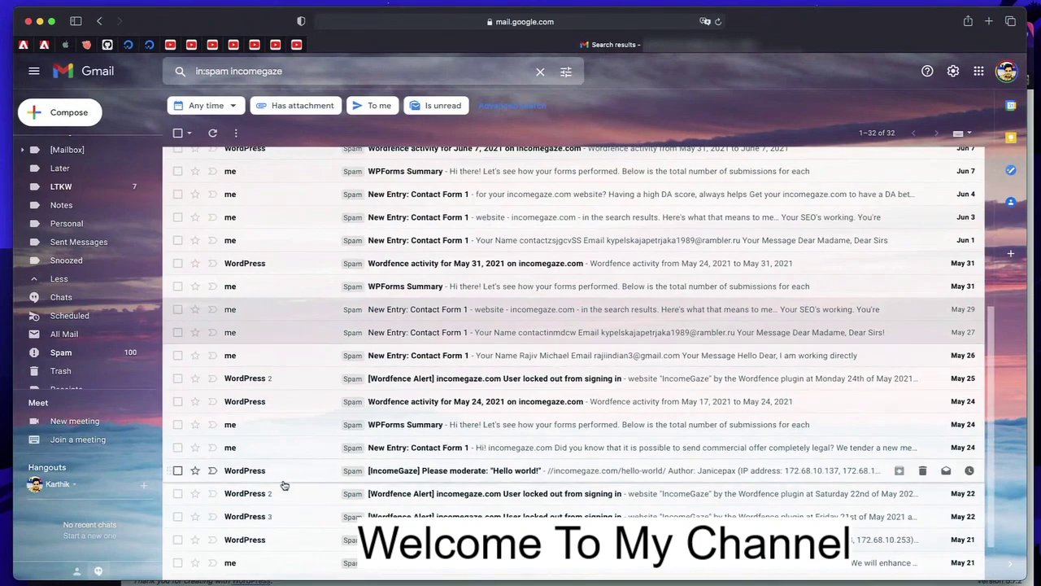
scroll(274, 479, up, 4)
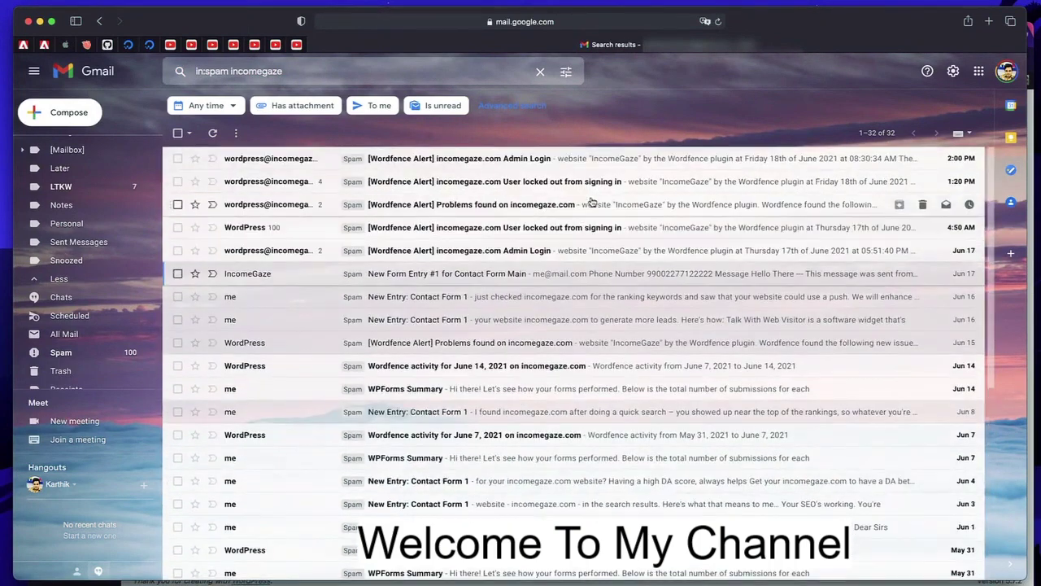
click(500, 278)
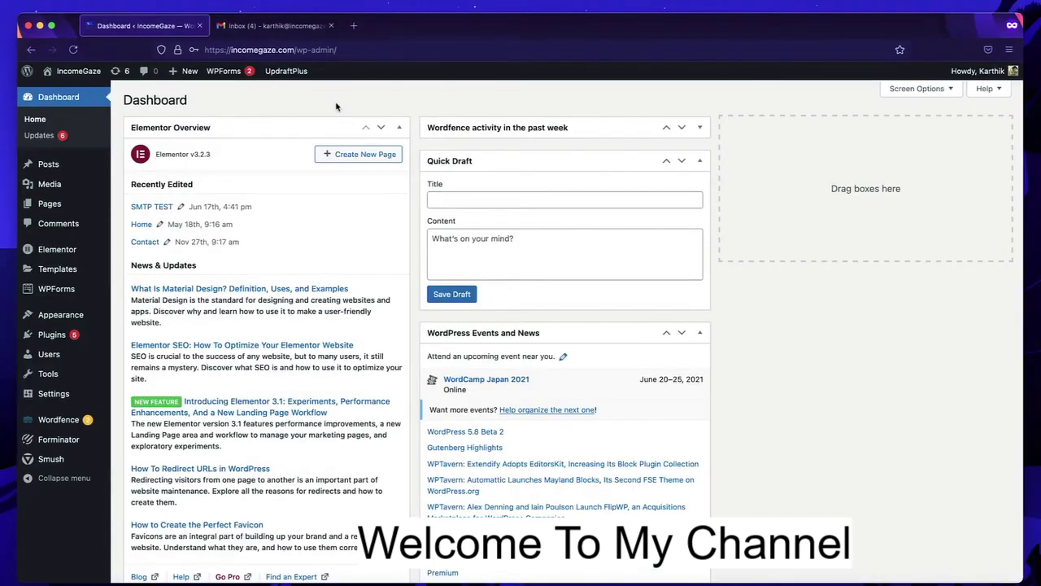
- Search the plugin directory for 'smtp' and install WP Mail SMTP by WPForms
mouse_move(52, 334)
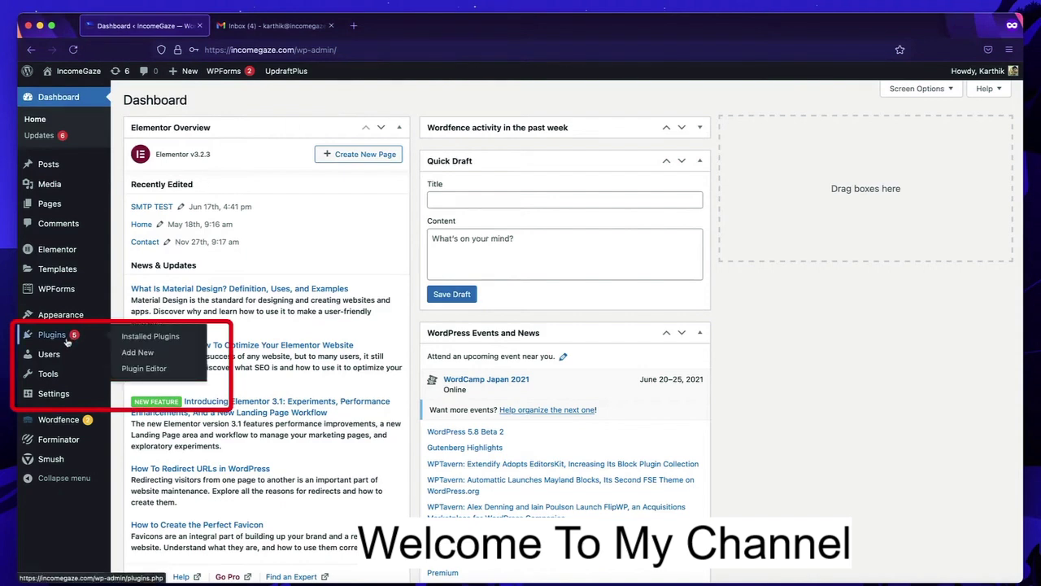
click(153, 354)
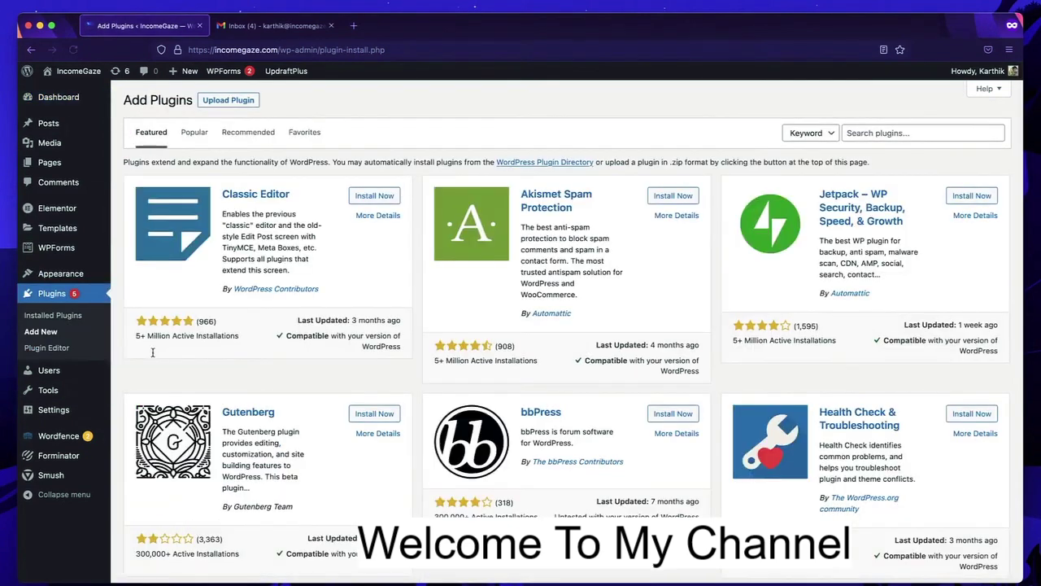
click(889, 129)
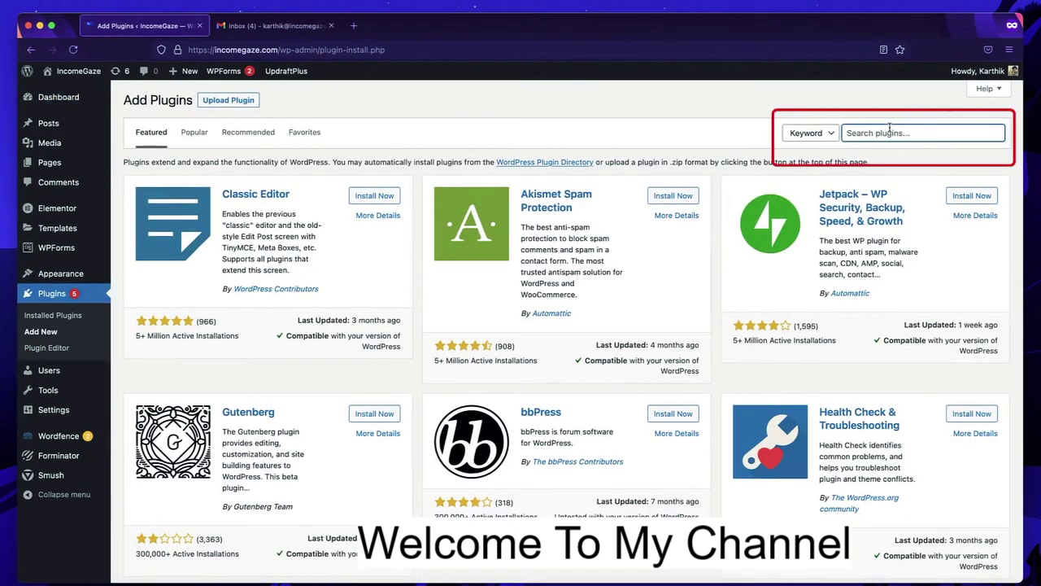
text(smtp)
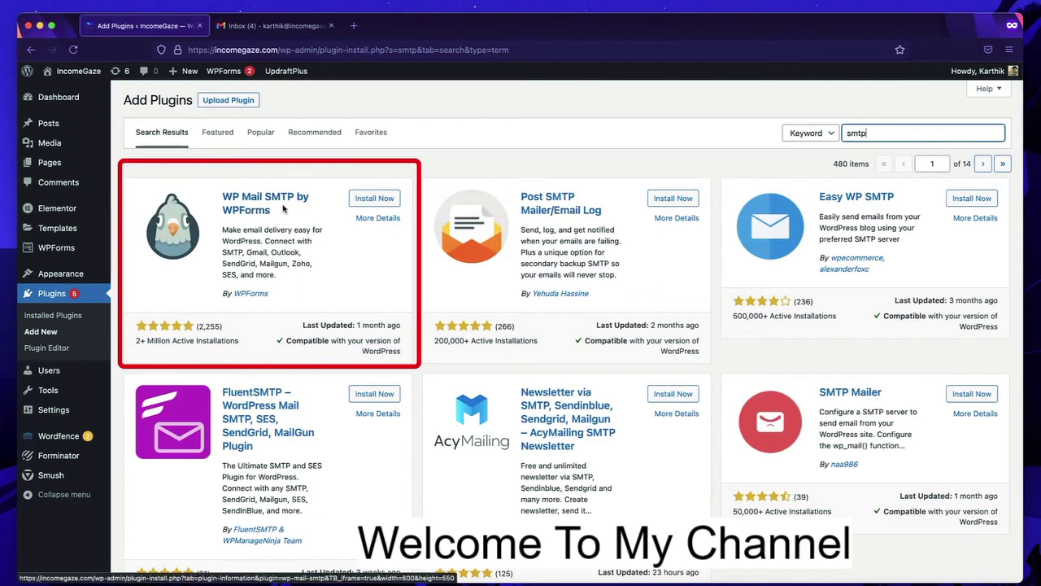
click(383, 202)
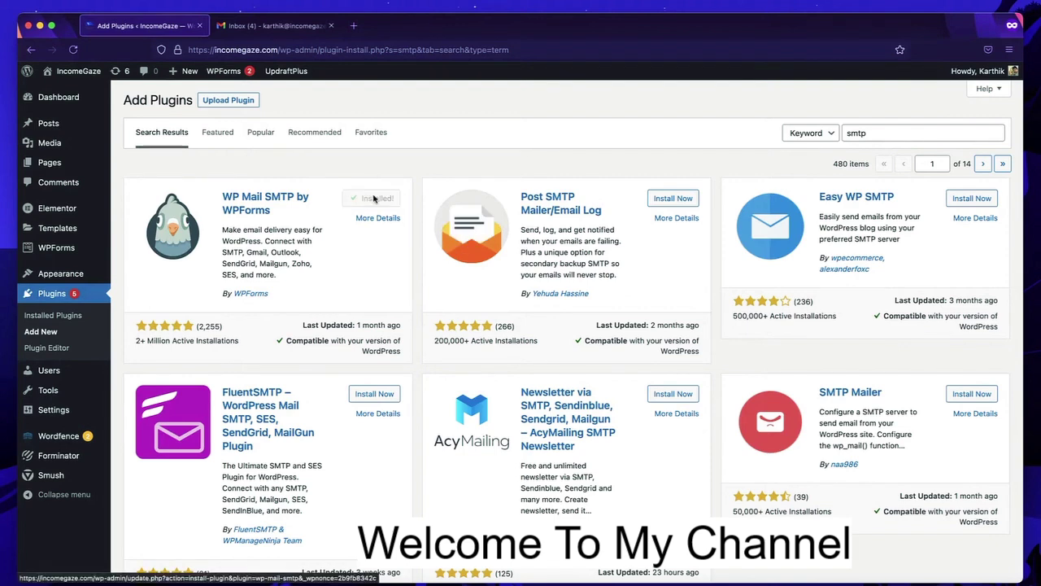
- Activate WP Mail SMTP and skip its setup wizard to reach the General settings
click(380, 204)
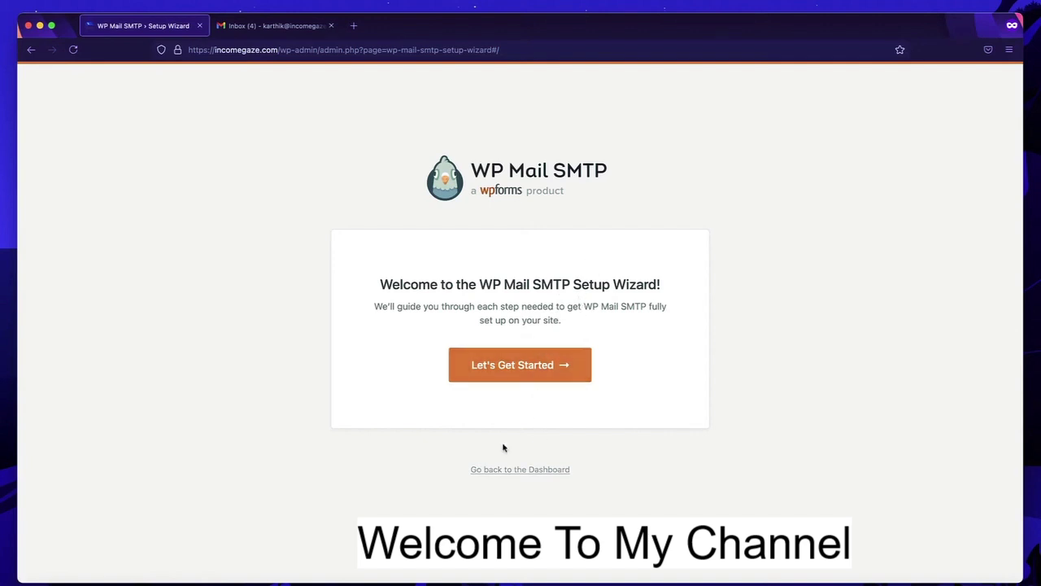
click(526, 469)
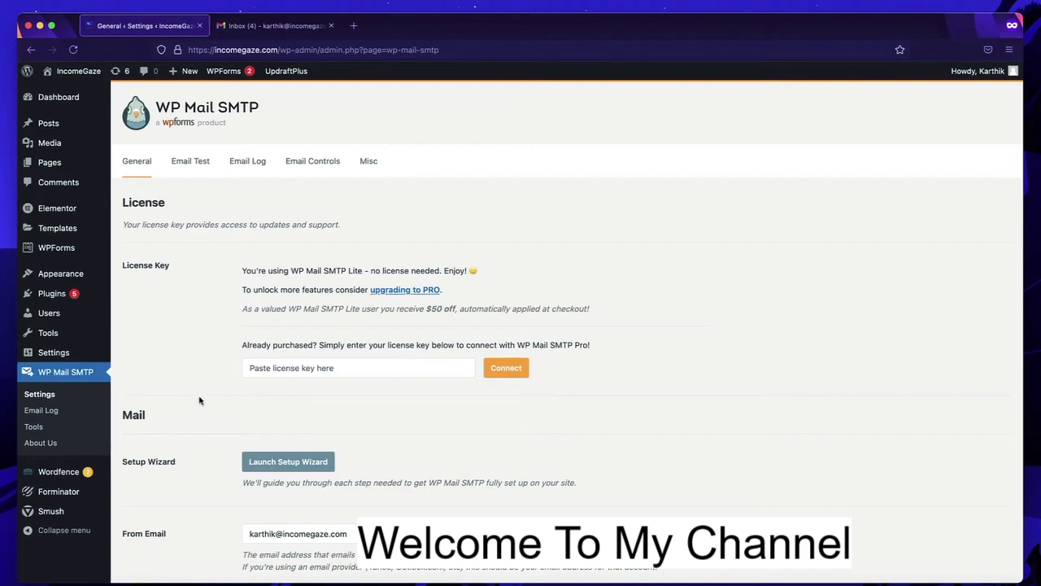
- Choose Gmail as the mailer and toggle Force From Email off and back on
scroll(200, 400, down, 8)
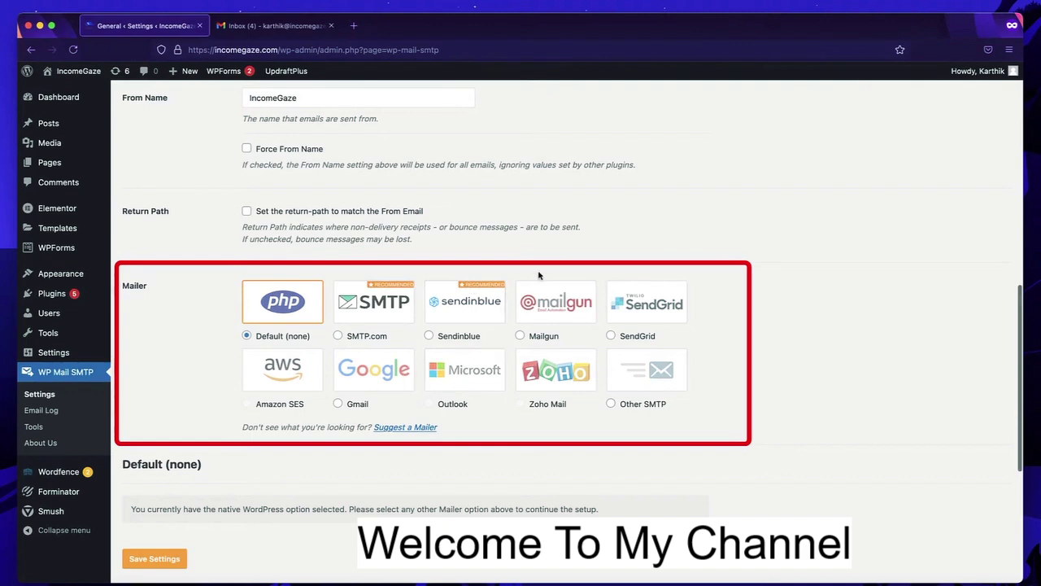
click(350, 374)
scroll(350, 374, down, 2)
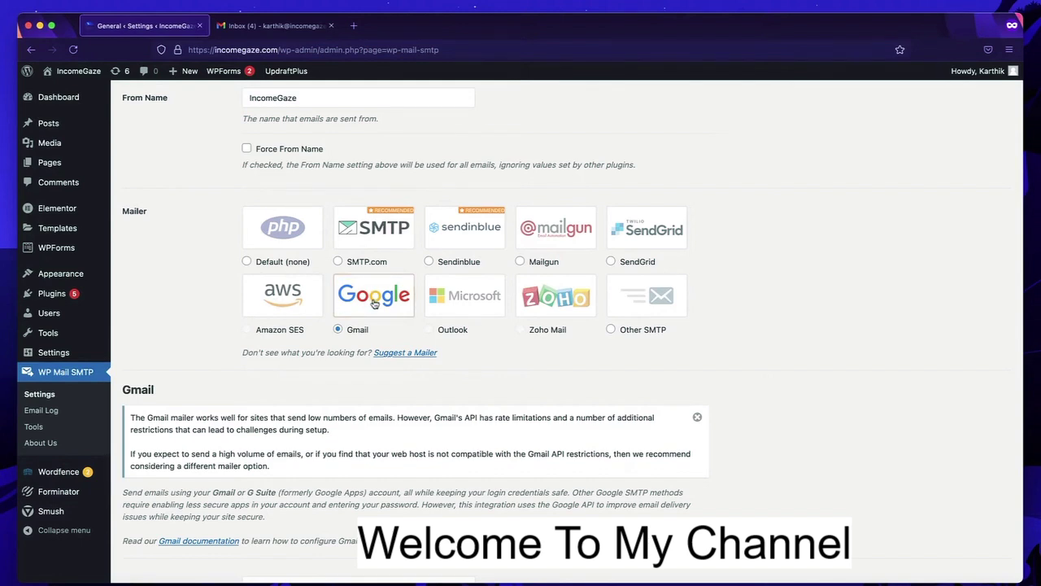
scroll(368, 301, up, 3)
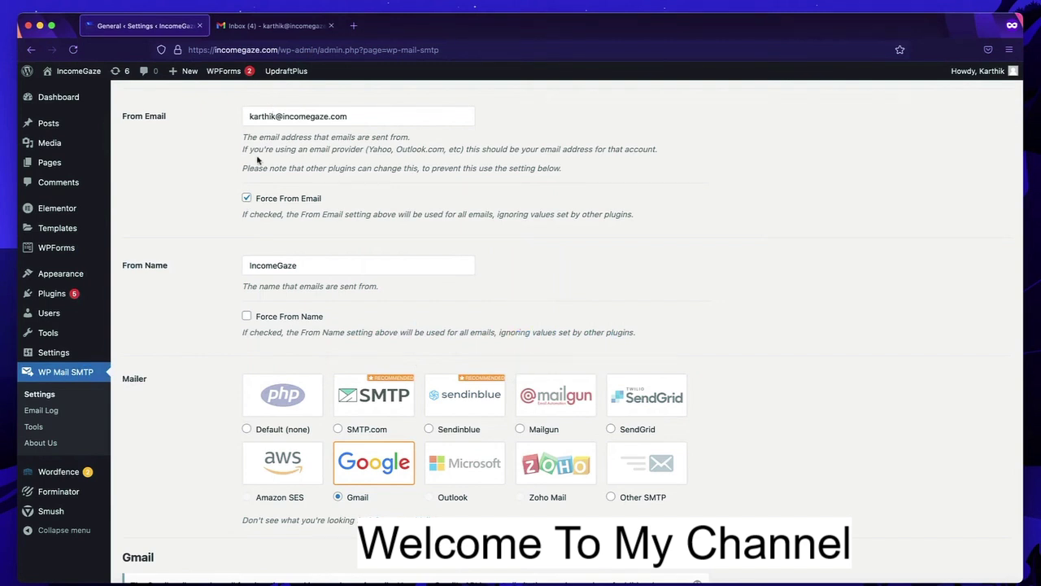
click(248, 199)
click(247, 199)
- Change the From Name to the owner's first name followed by 'From IncomeGaze'
scroll(212, 261, down, 2)
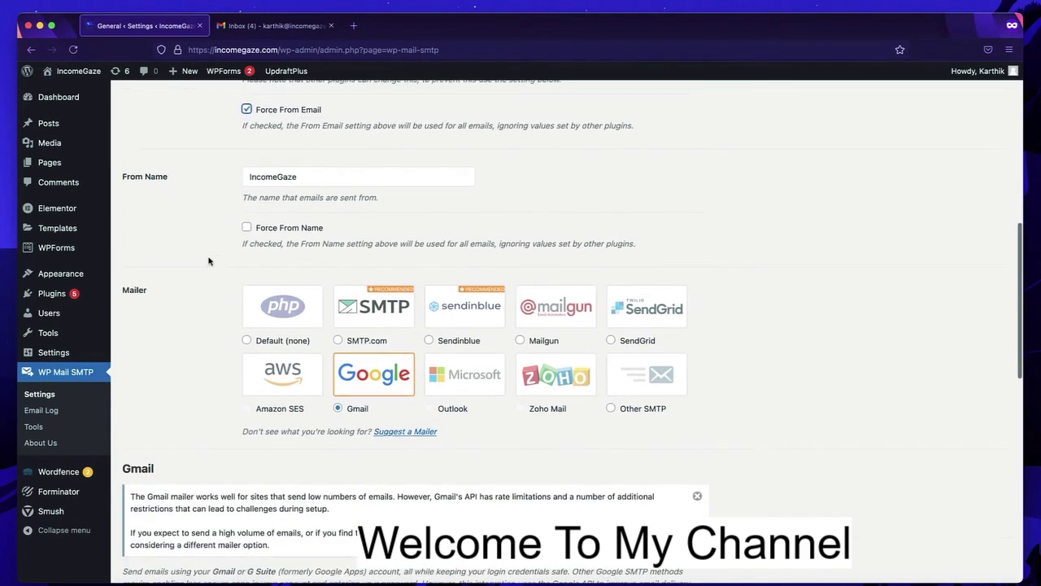
double_click(307, 174)
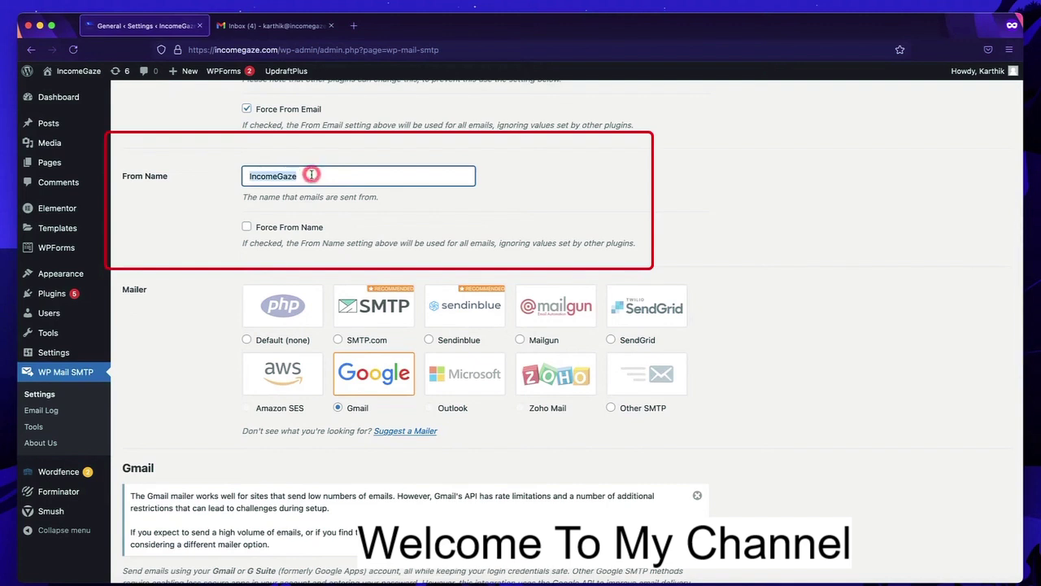
click(251, 177)
text(Karthik DF)
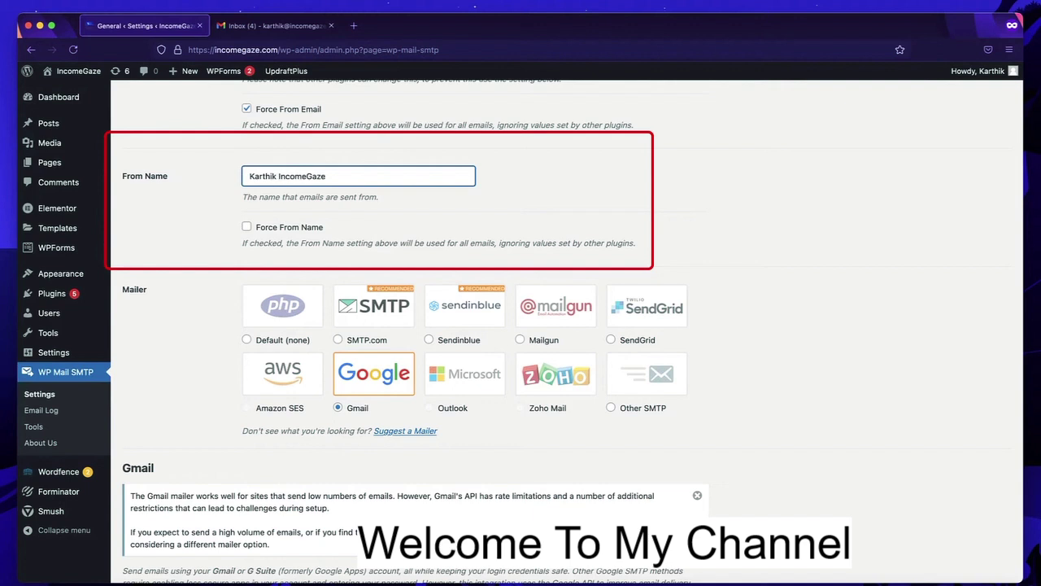
key(BackSpace)
key(BackSpace)
text(From)
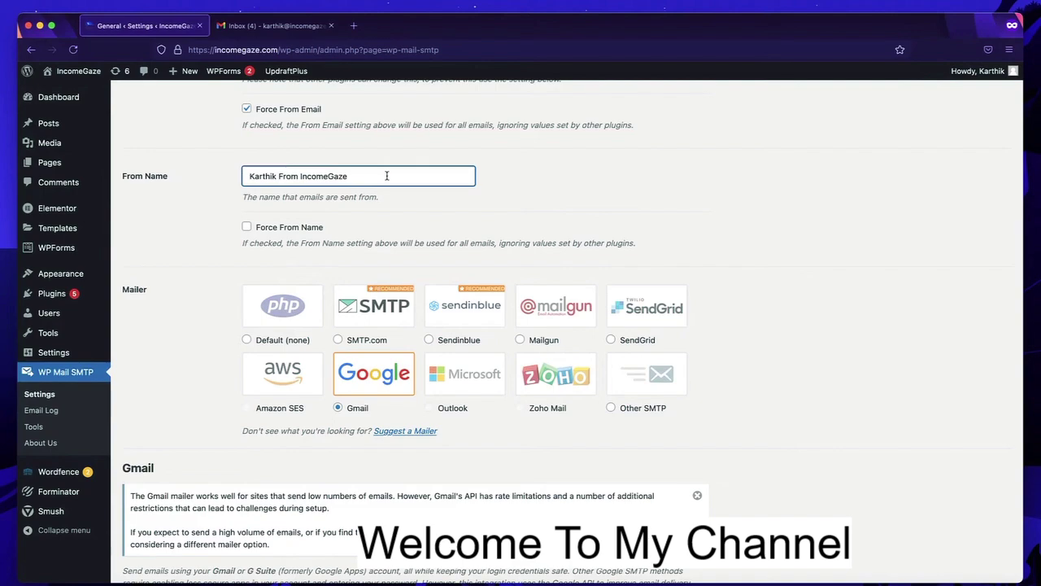
- Save the WP Mail SMTP settings with the new From Name
scroll(373, 221, down, 1)
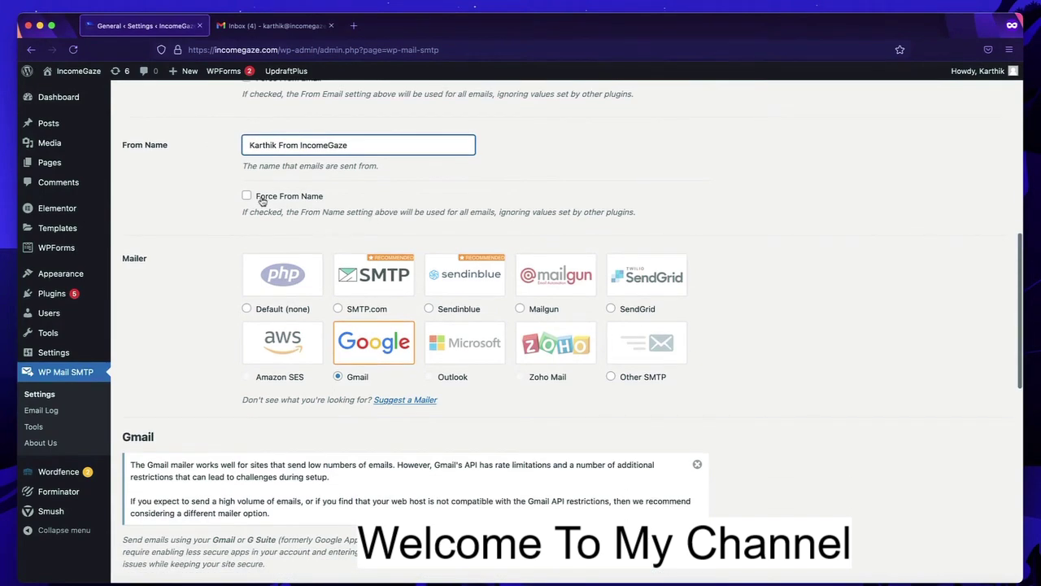
scroll(203, 282, down, 10)
scroll(202, 282, up, 12)
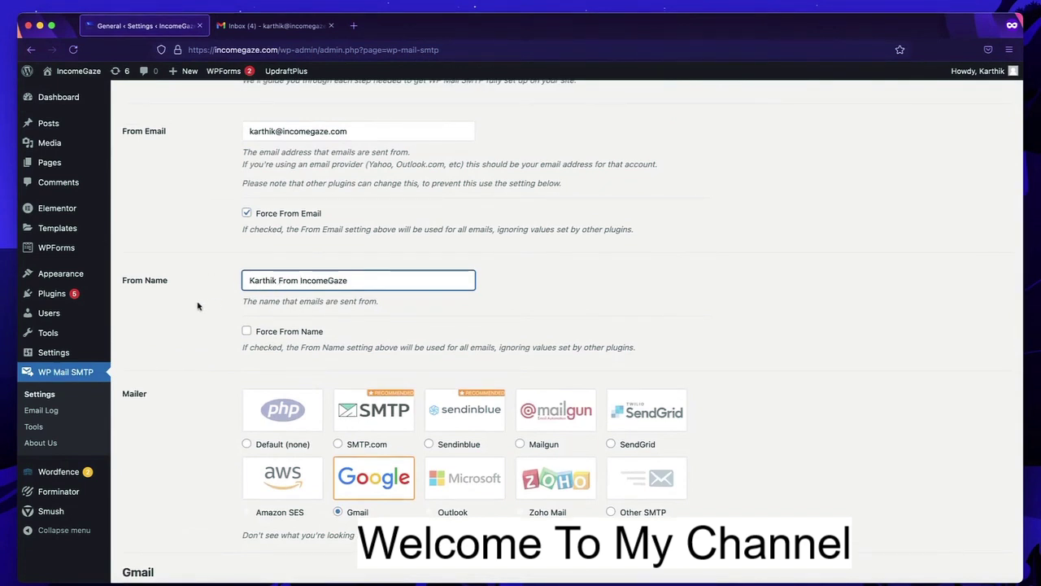
scroll(197, 306, down, 3)
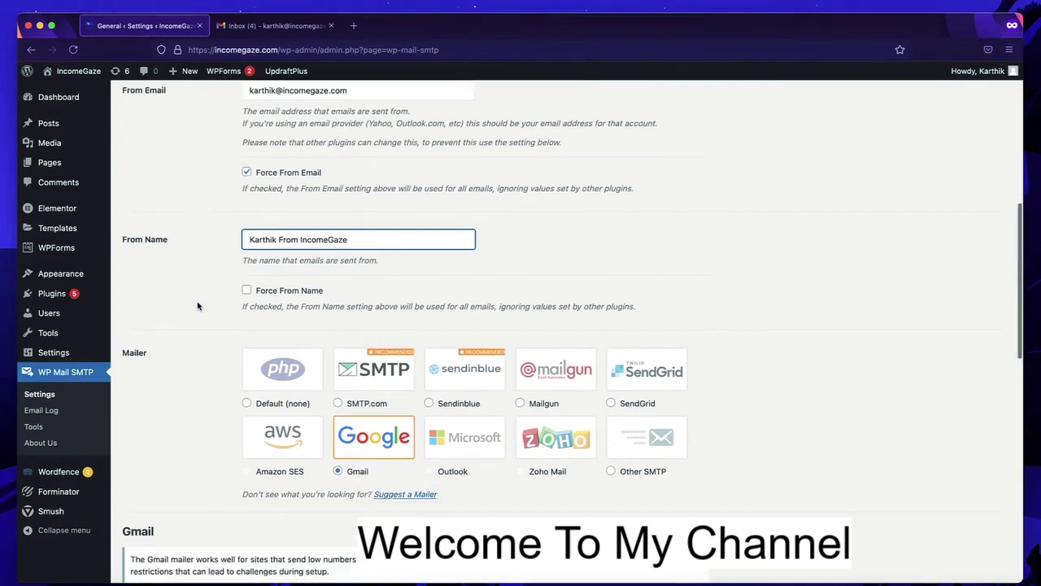
scroll(187, 347, down, 8)
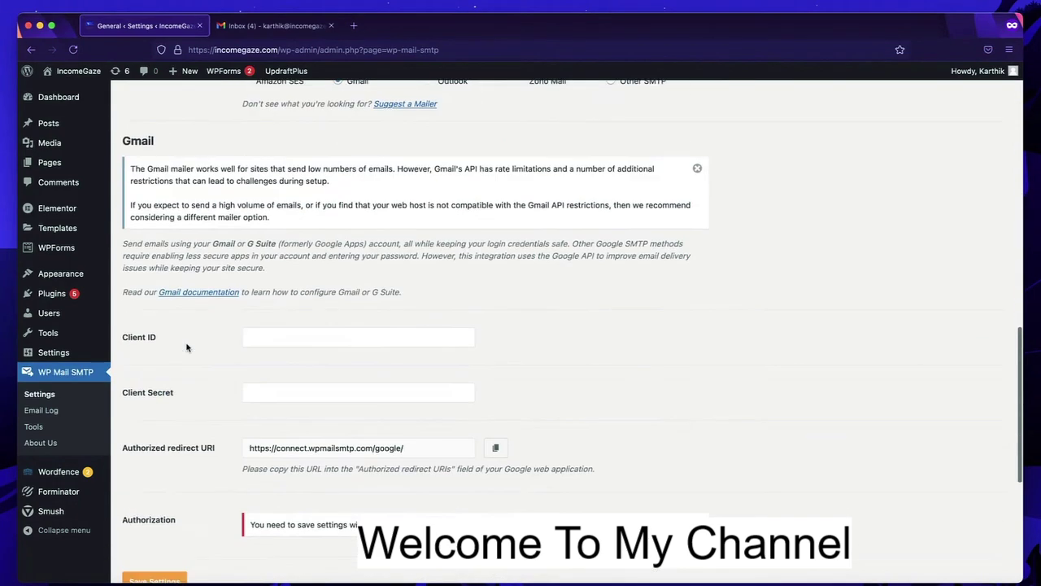
scroll(187, 347, up, 12)
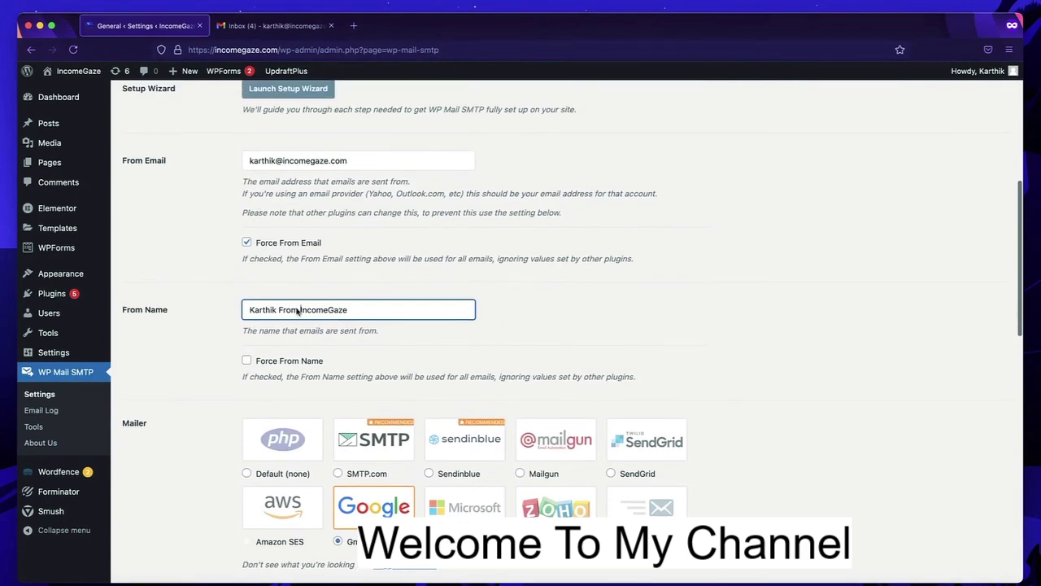
scroll(330, 328, down, 5)
scroll(330, 328, up, 3)
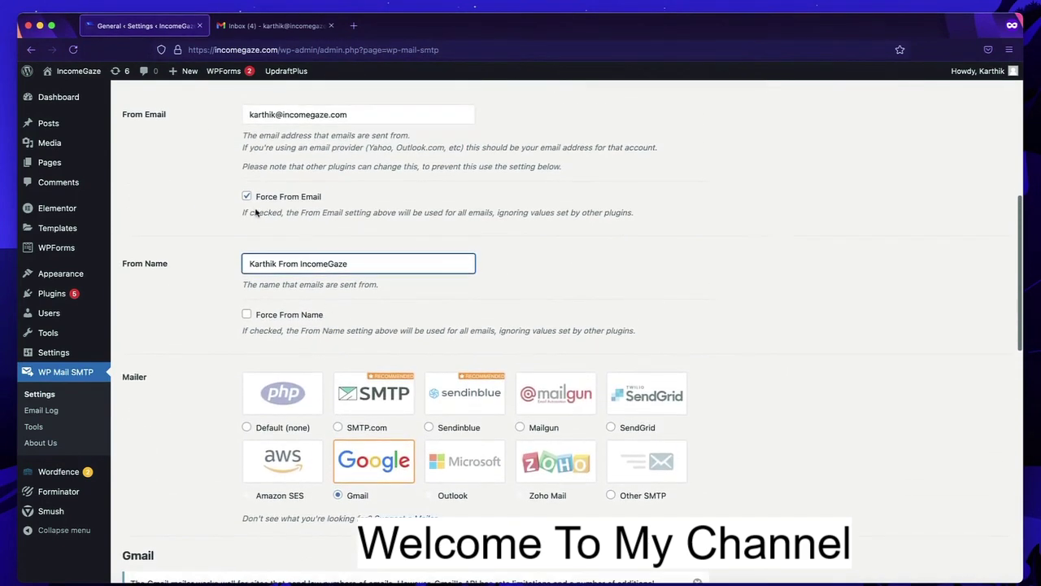
click(247, 198)
scroll(214, 313, down, 13)
scroll(214, 313, down, 4)
click(155, 335)
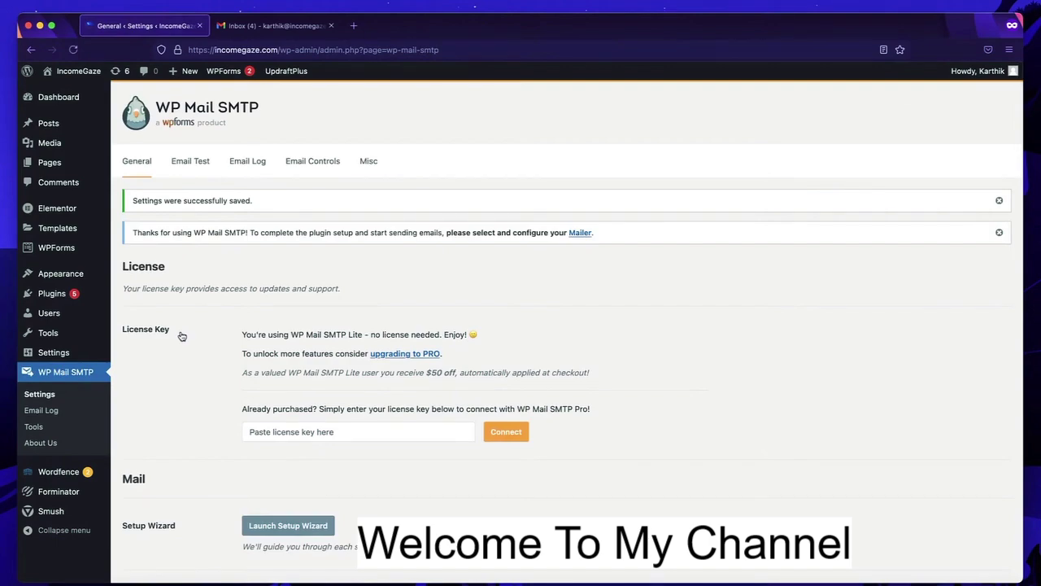
- Review the Gmail mailer's Client ID and Client Secret fields, then switch to the Gmail inbox
scroll(182, 336, down, 10)
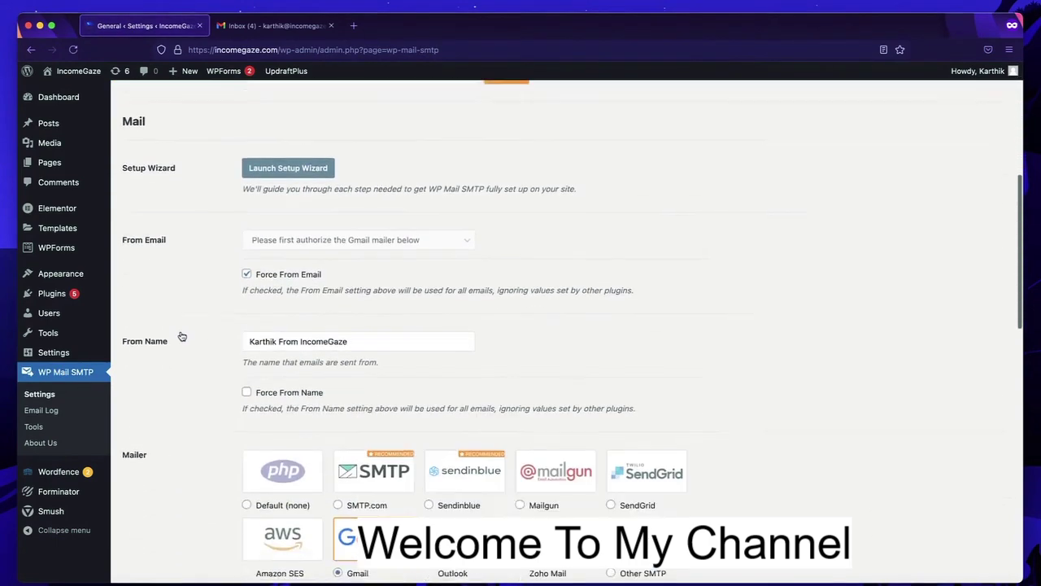
scroll(182, 336, down, 3)
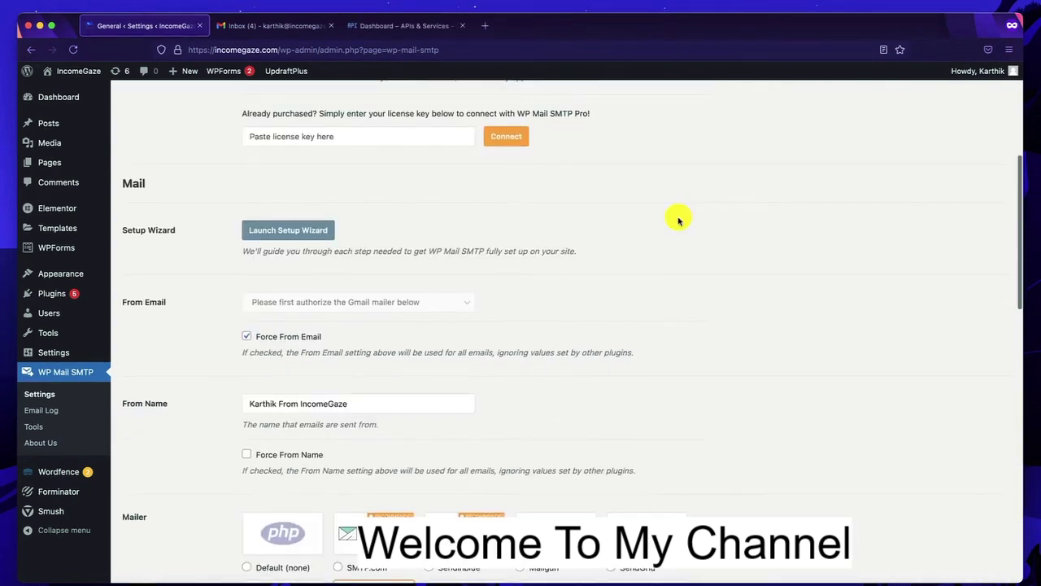
scroll(677, 217, down, 2)
scroll(679, 220, down, 1)
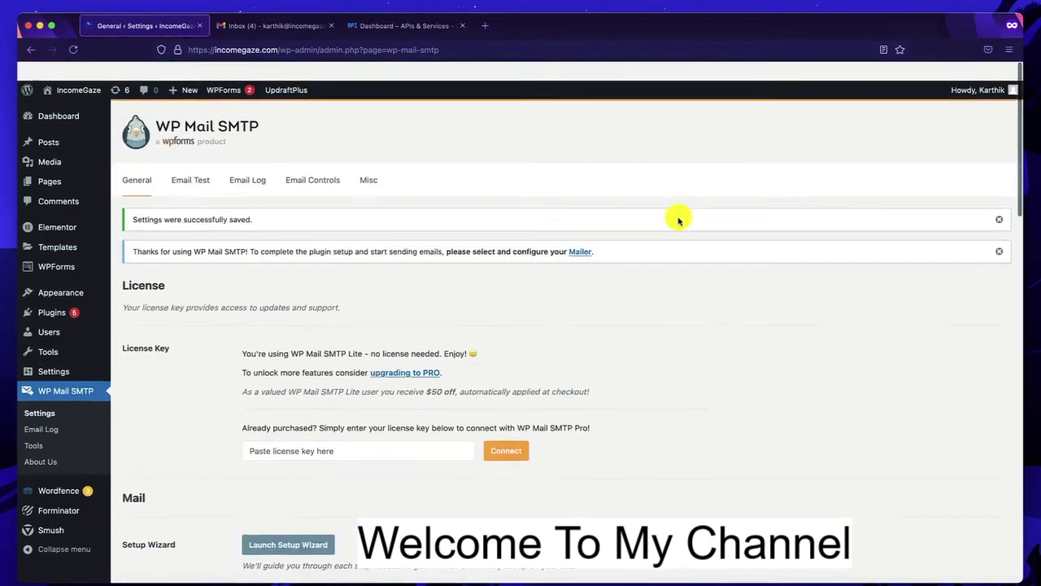
scroll(678, 220, down, 2)
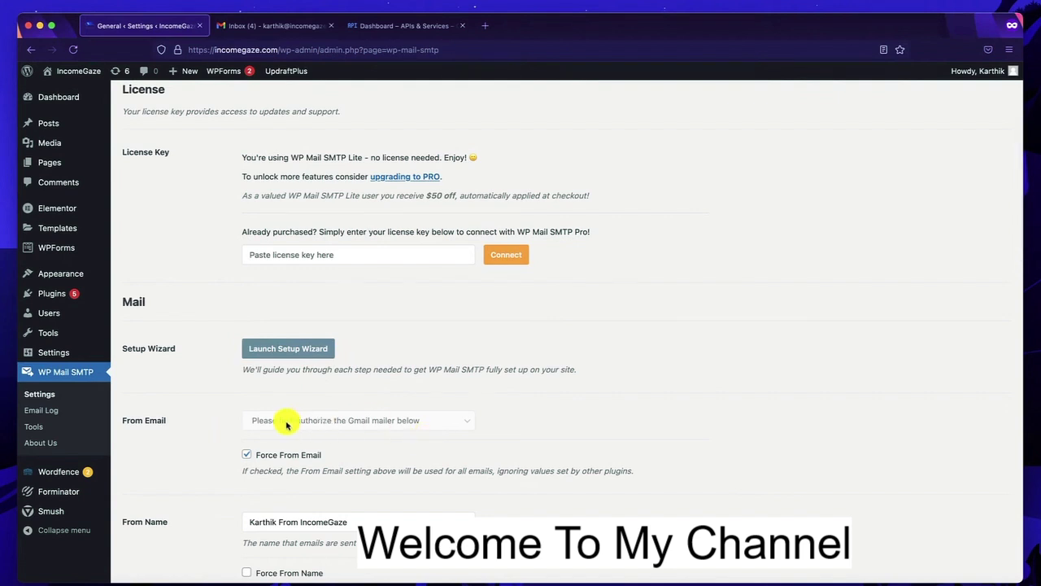
scroll(285, 424, down, 3)
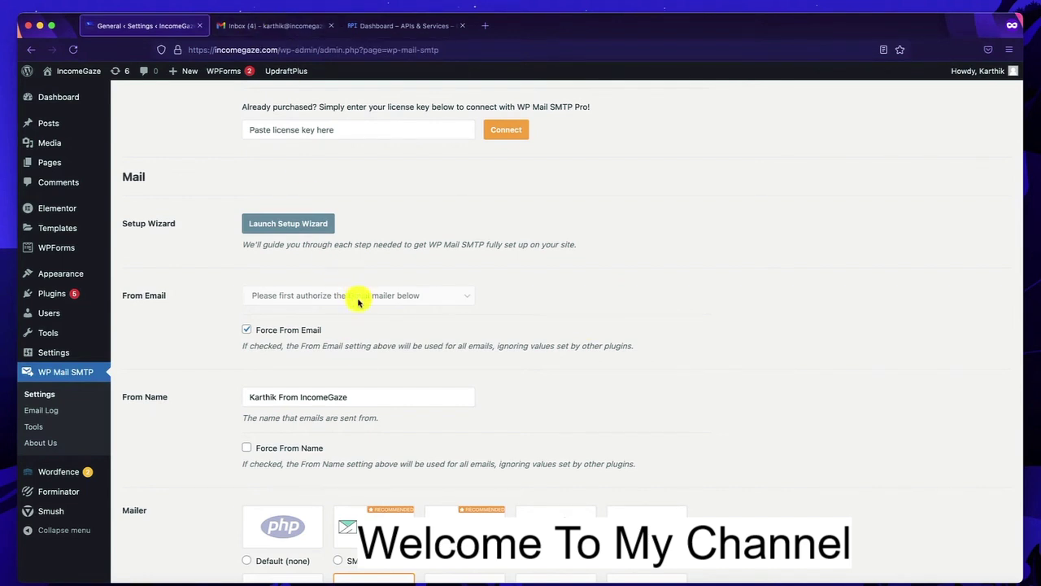
click(261, 25)
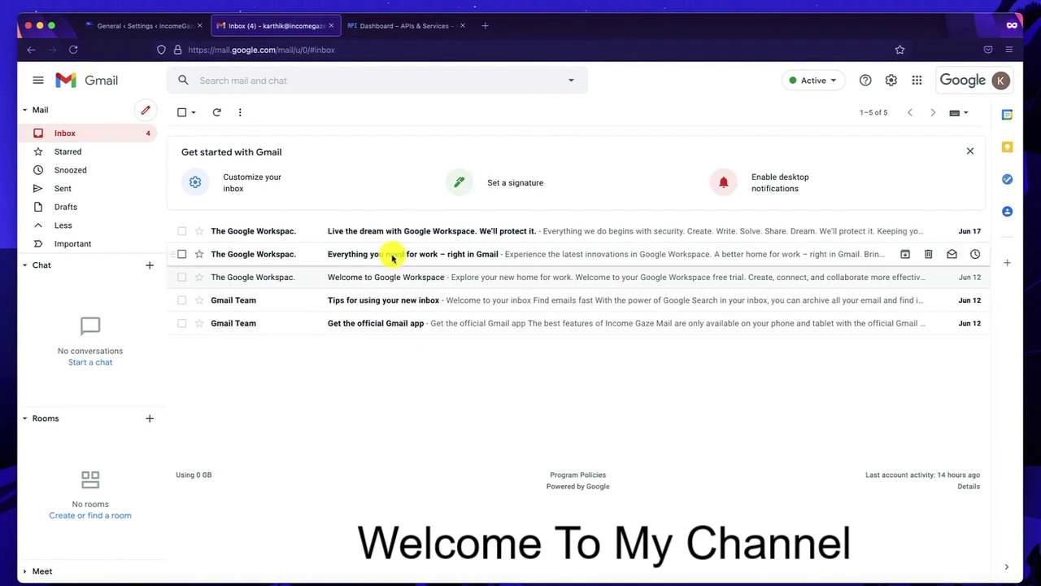
- Switch back to the Google Cloud APIs & Services dashboard
click(384, 26)
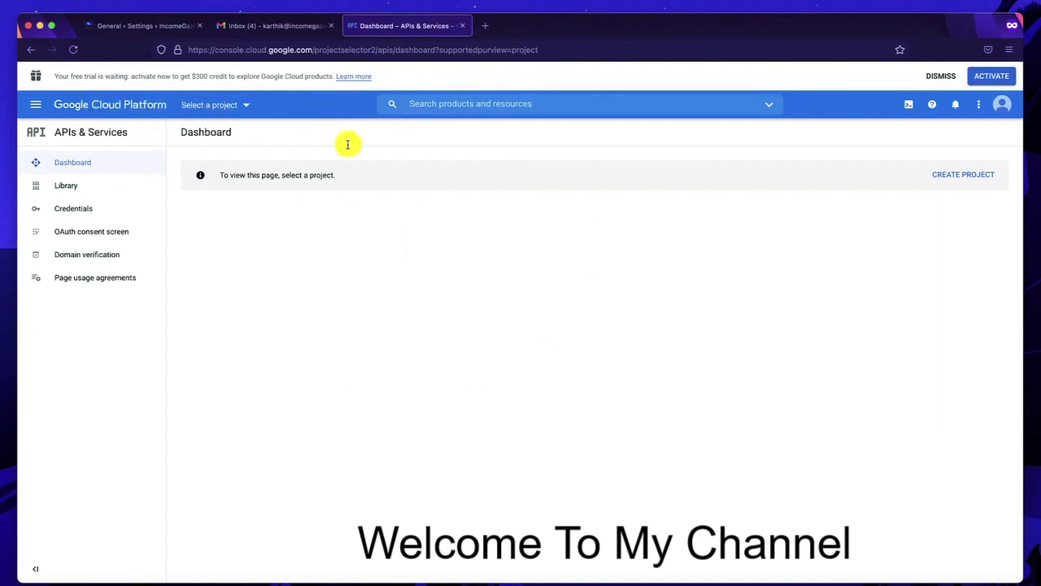
- Create a new Google Cloud project named 'Income Gaze Mail' from the project selector
click(232, 108)
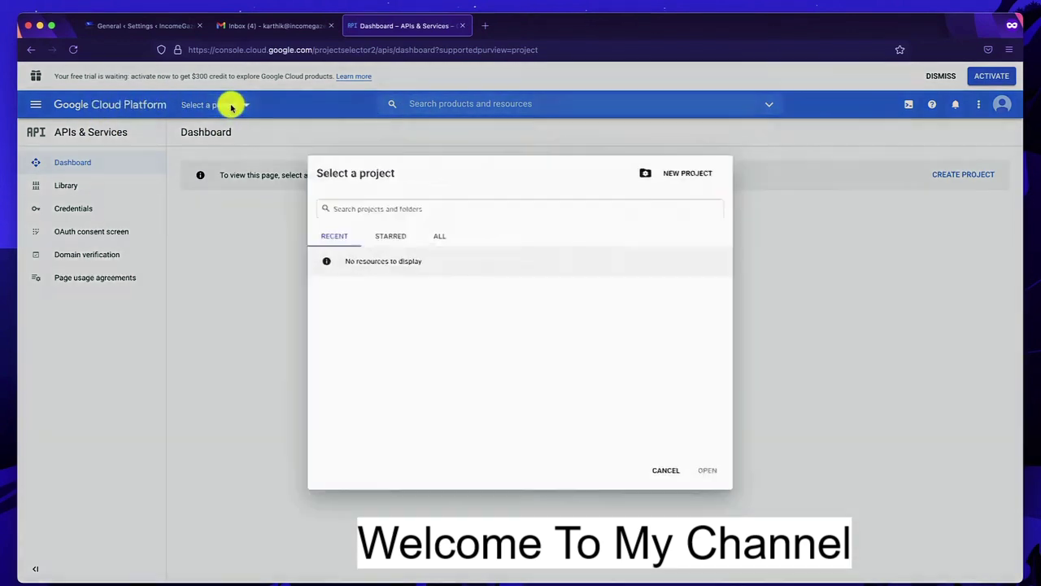
click(702, 166)
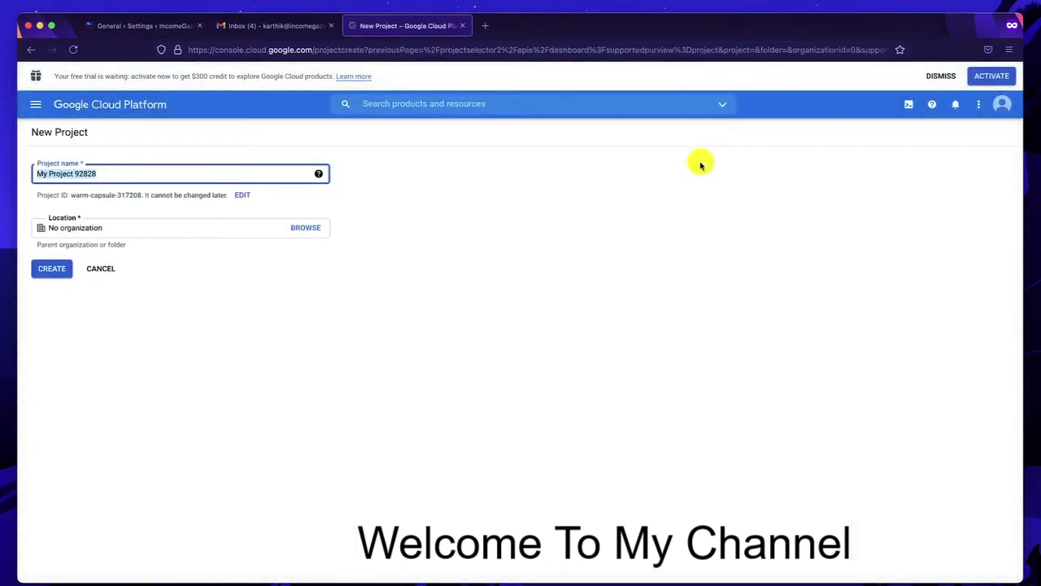
triple_click(112, 241)
text(Income)
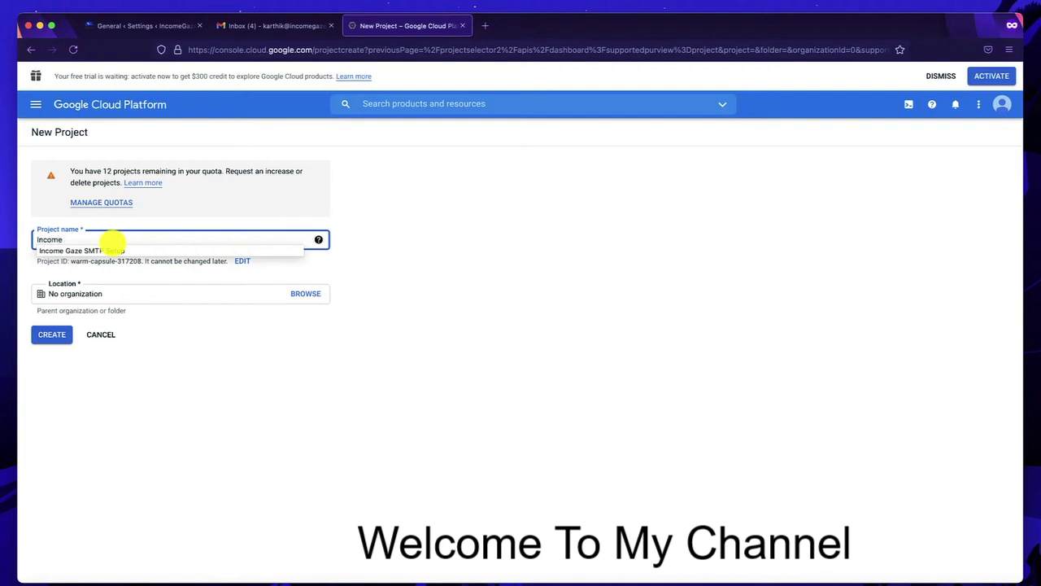
text( Gaze )
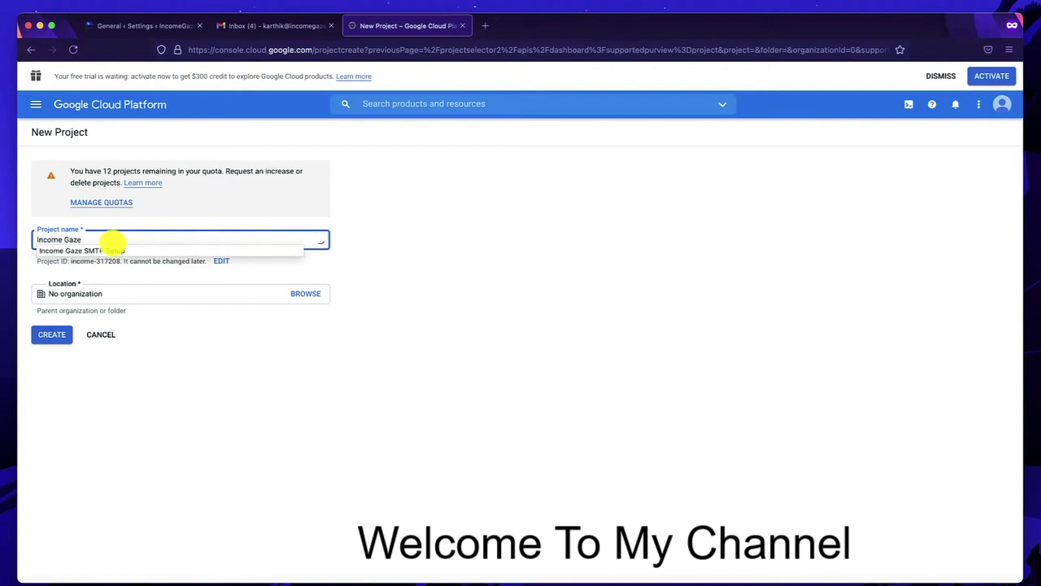
text(Mail)
click(52, 341)
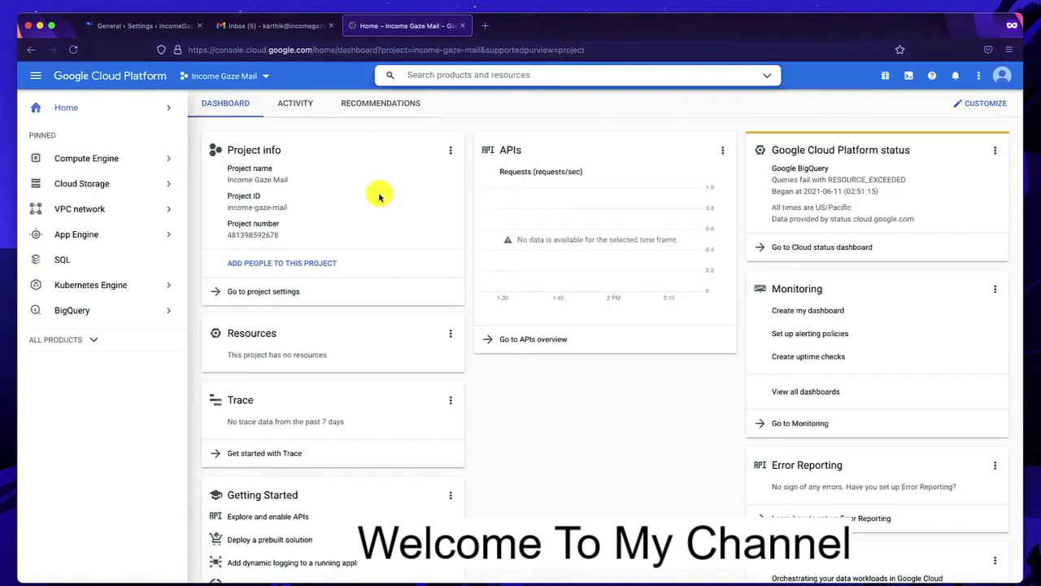
- Switch to the Income Gaze Mail project and open the API Library via Explore and enable APIs
scroll(558, 453, down, 1)
scroll(407, 325, up, 1)
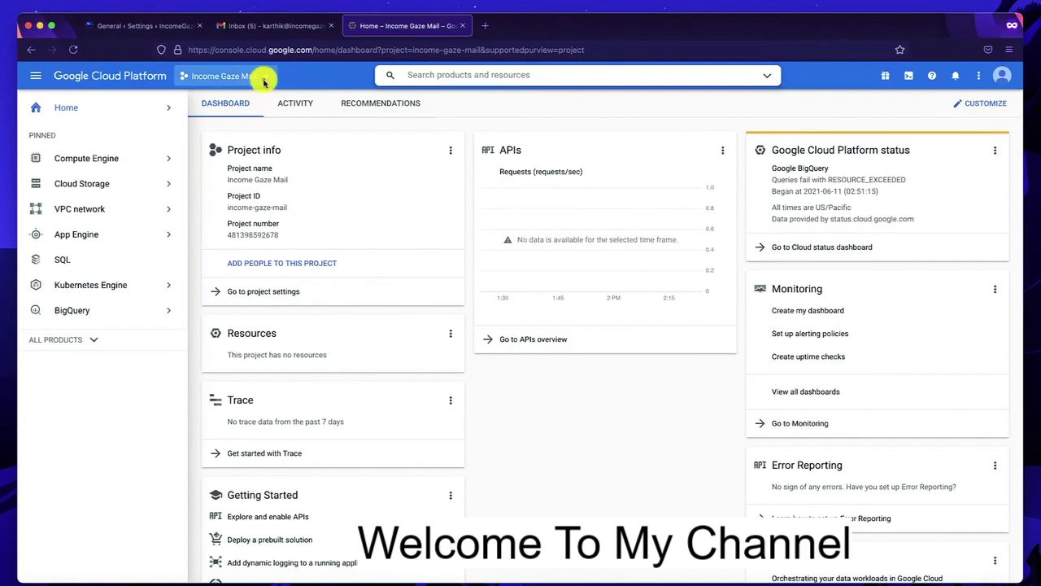
click(263, 76)
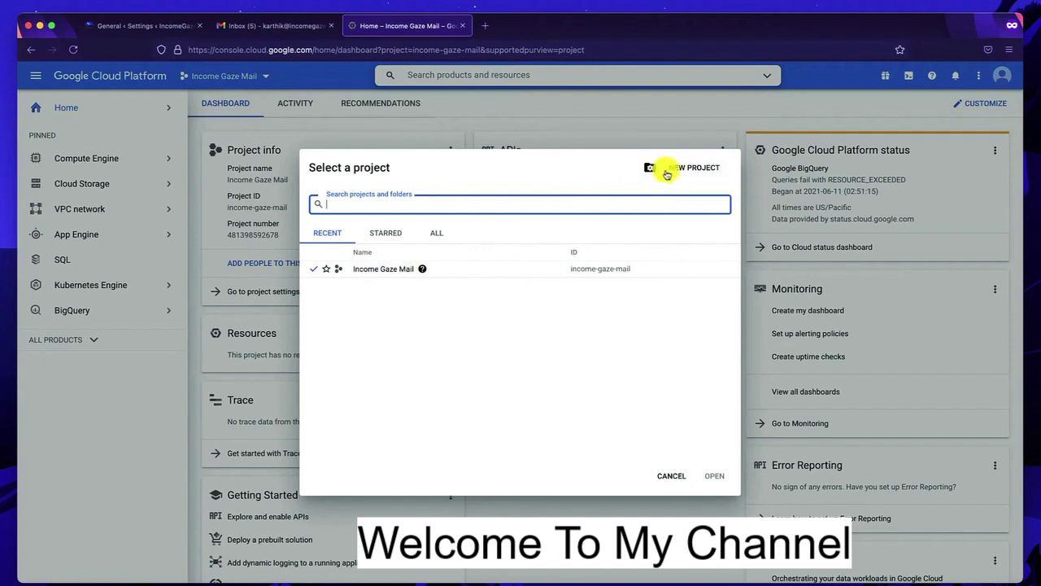
click(362, 271)
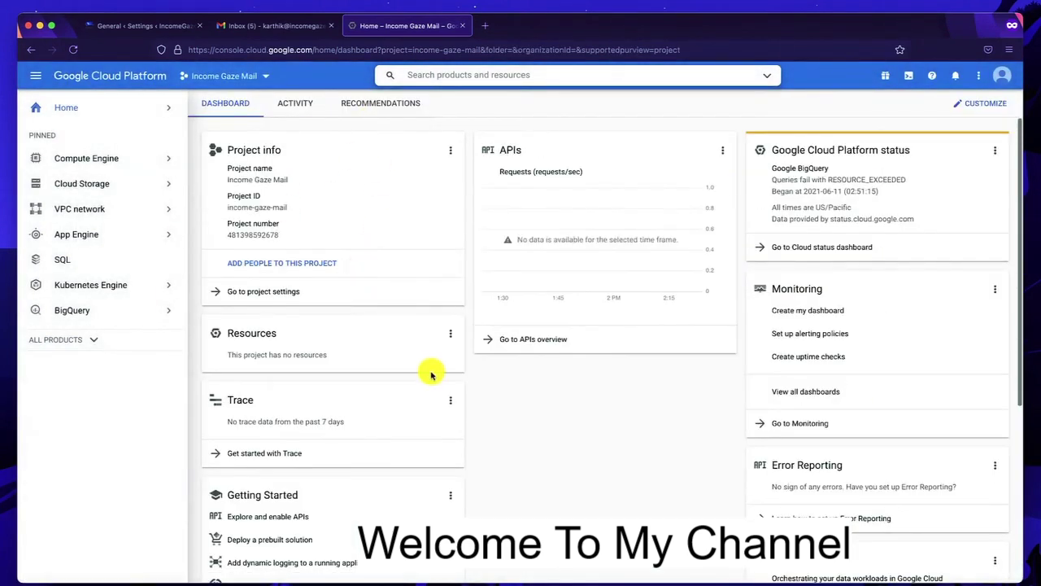
scroll(431, 374, down, 2)
scroll(432, 374, down, 3)
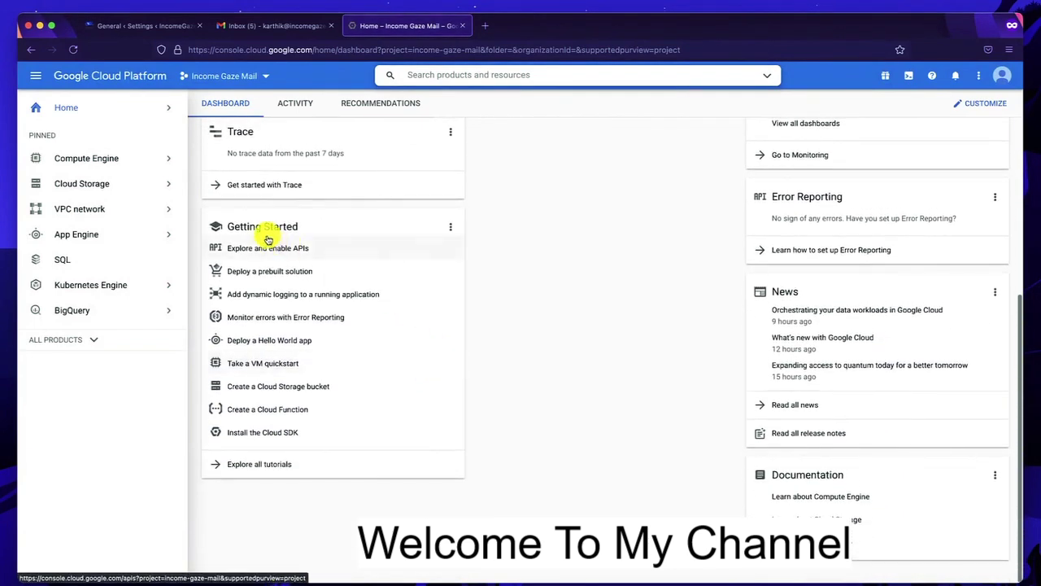
click(271, 249)
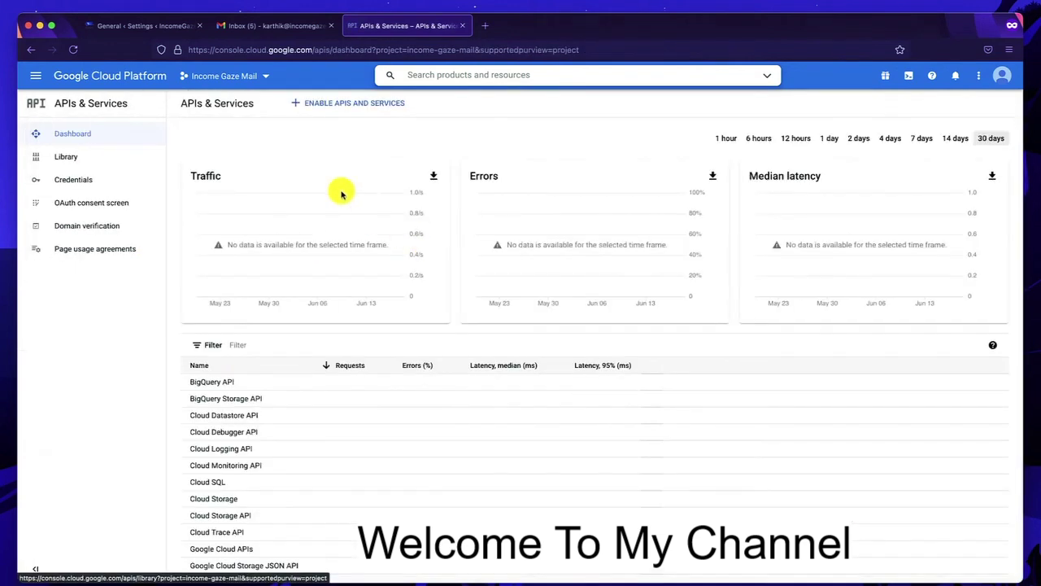
click(325, 108)
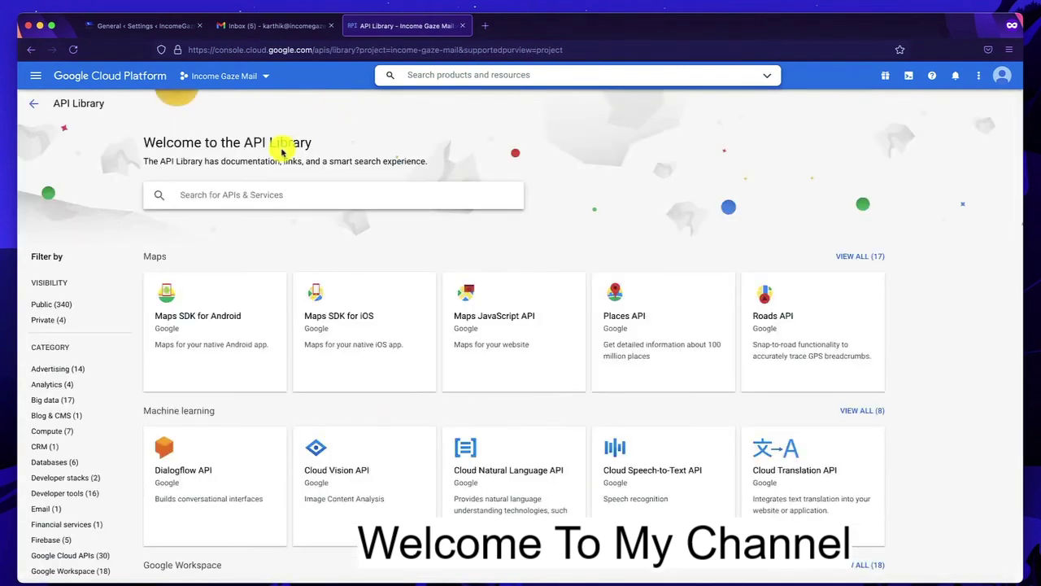
- Search the API Library for 'gmail' and enable the Gmail API
click(263, 193)
text(gmail)
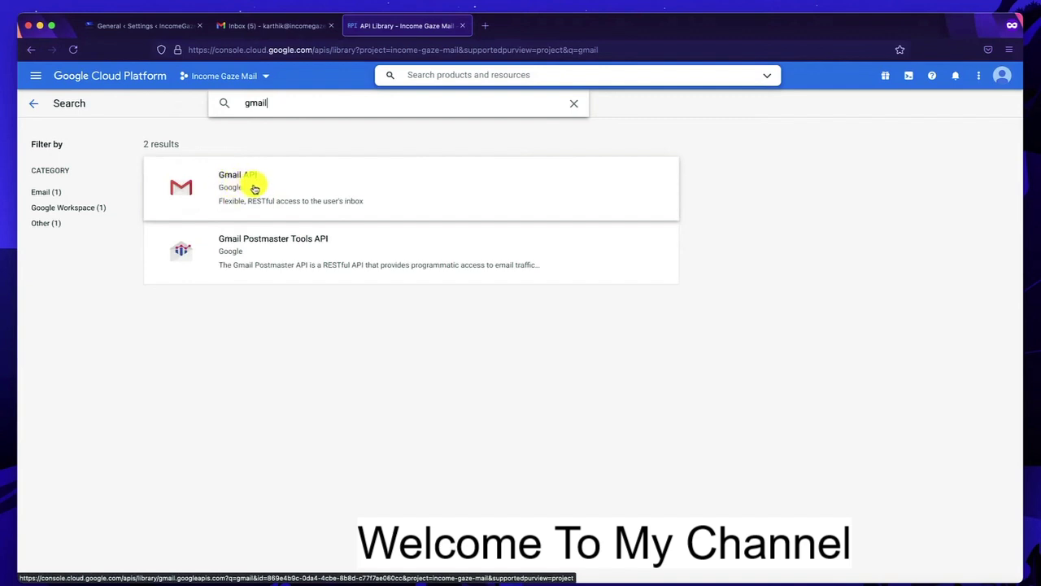
click(254, 188)
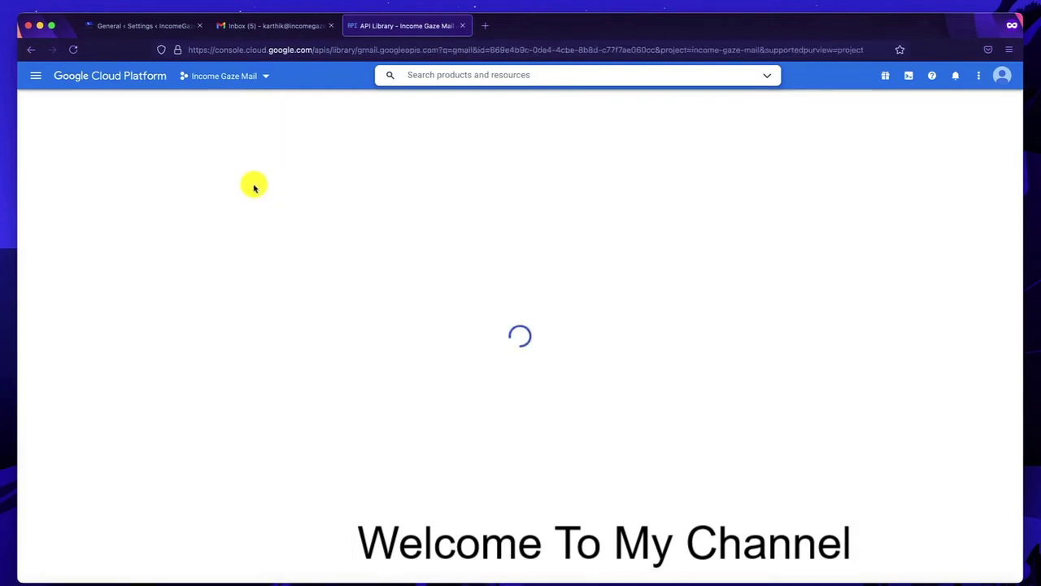
click(149, 223)
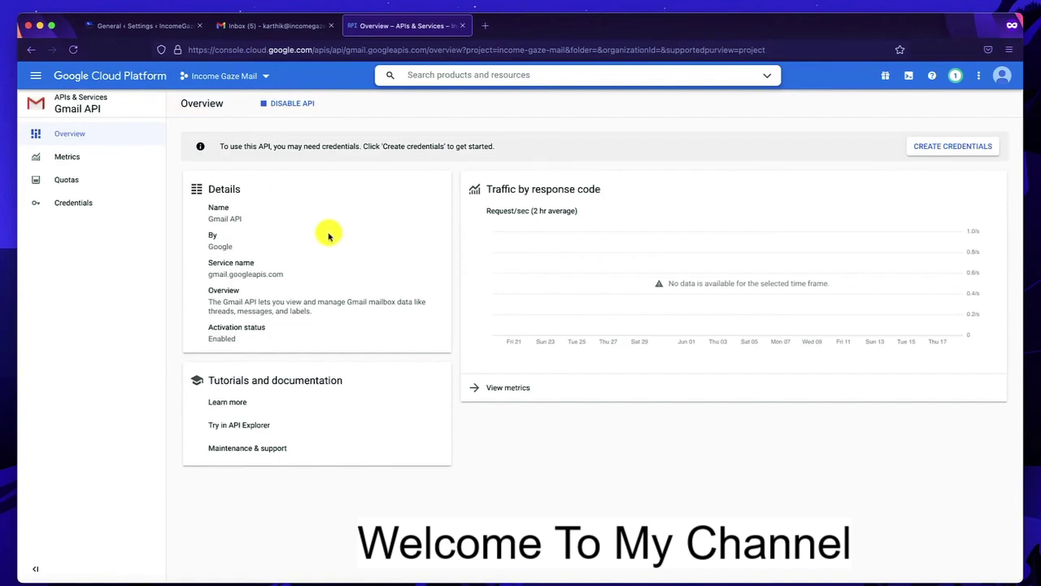
- Begin Create credentials with Gmail API as the API and User data as the data accessed
click(946, 153)
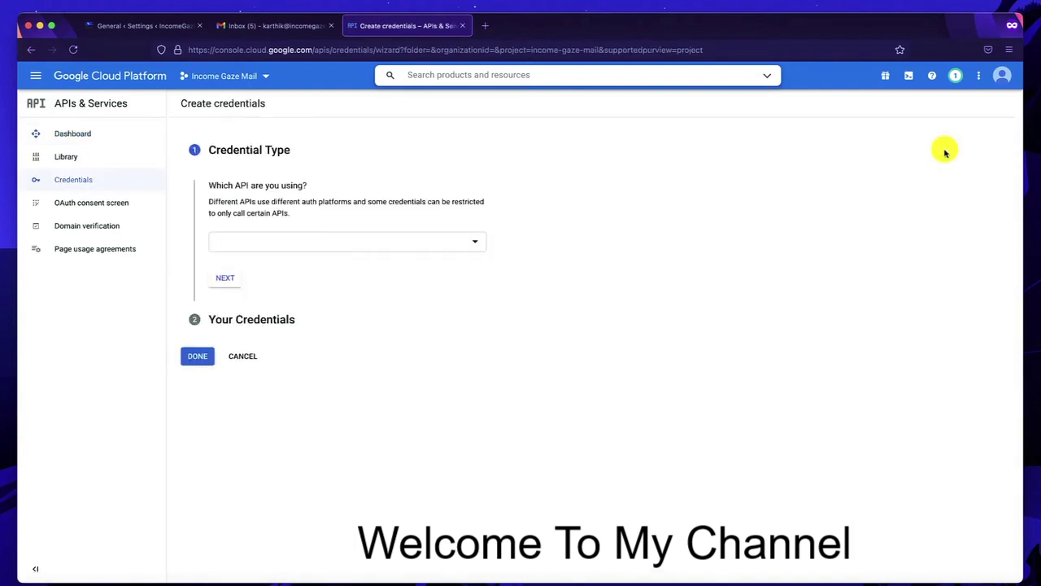
click(321, 246)
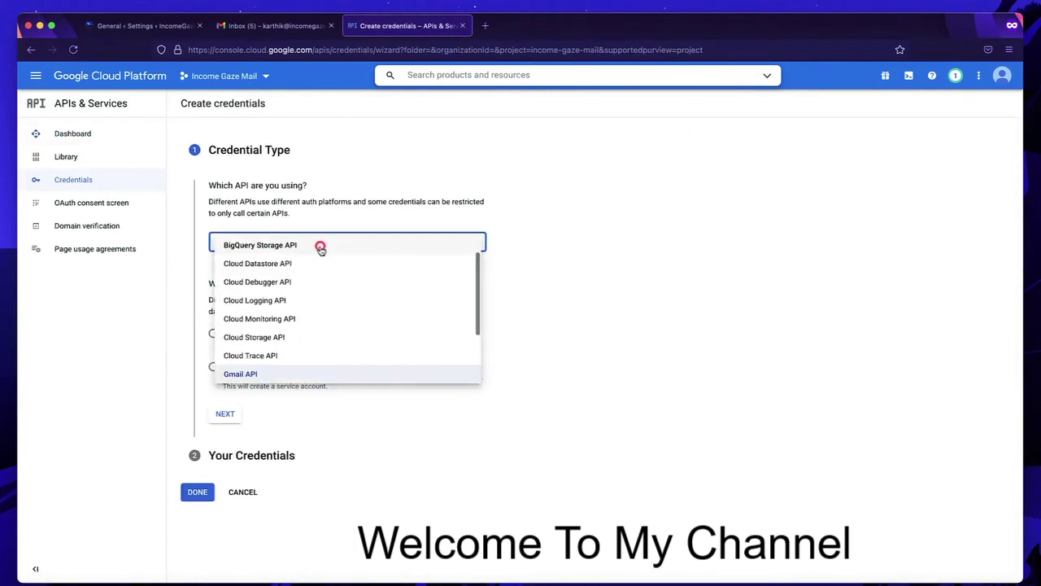
click(297, 377)
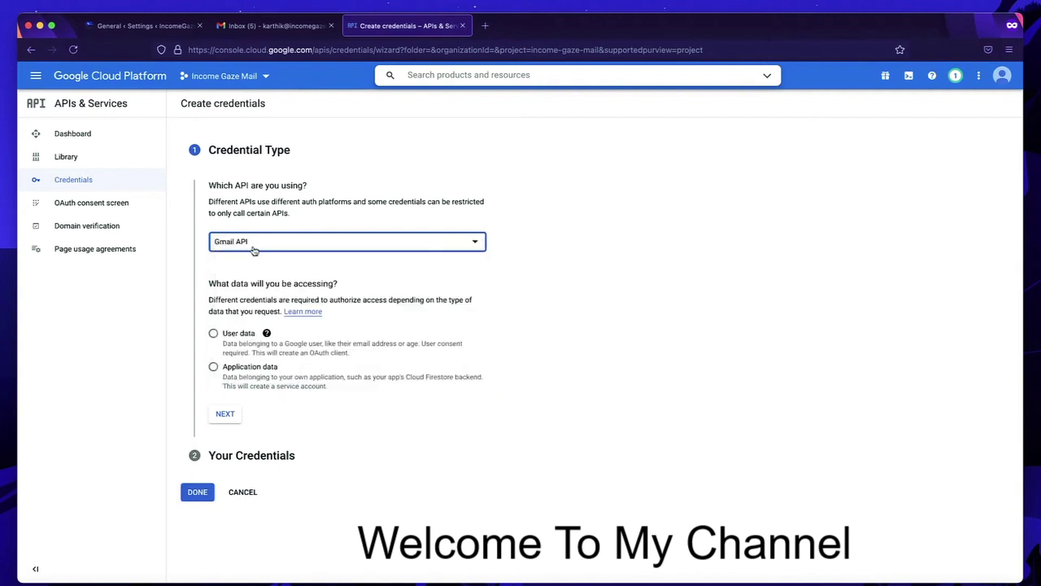
click(214, 334)
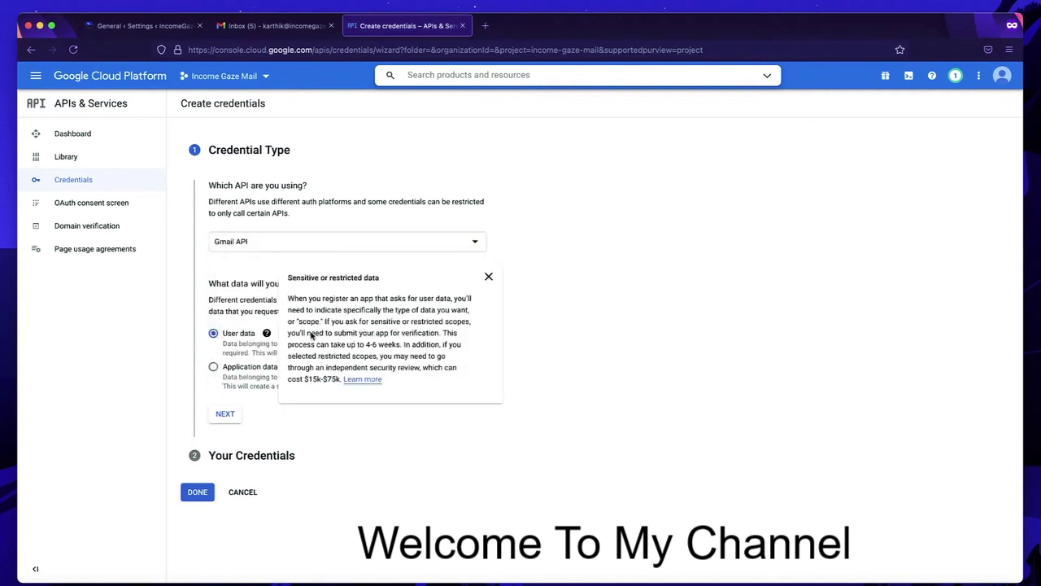
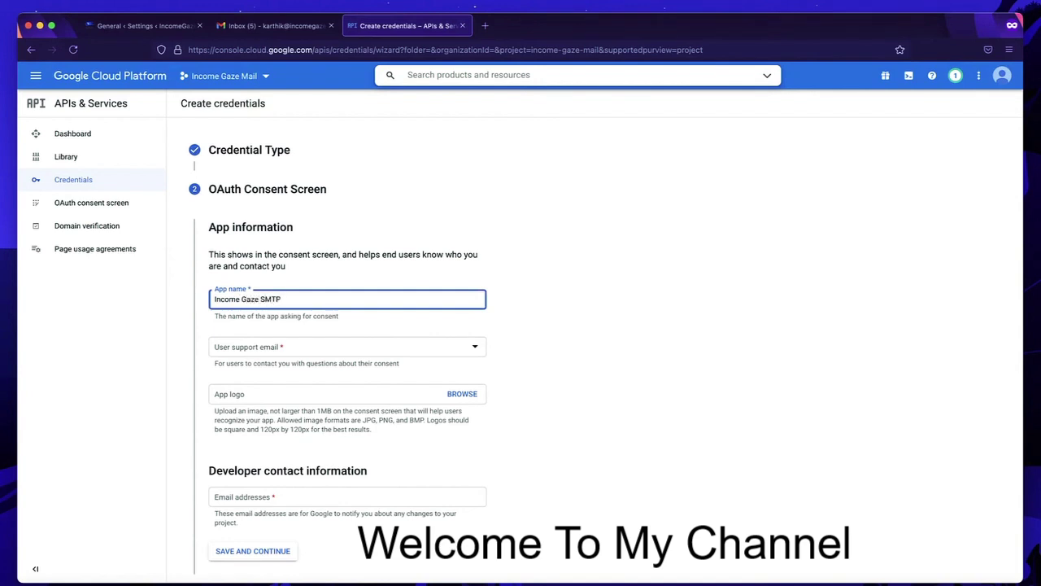
- Set the account email as the User support email and enter the developer contact email
click(293, 349)
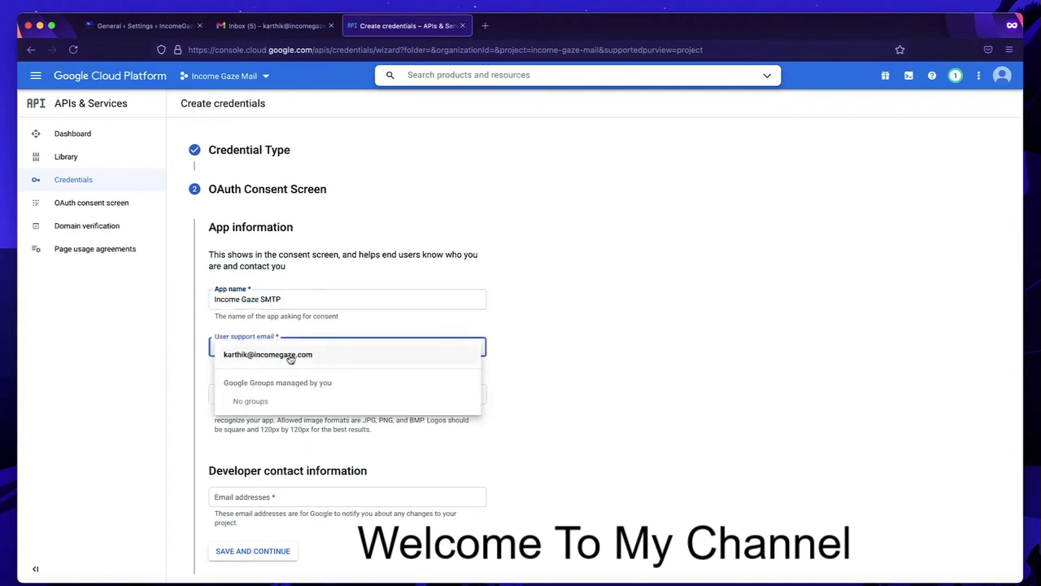
click(291, 358)
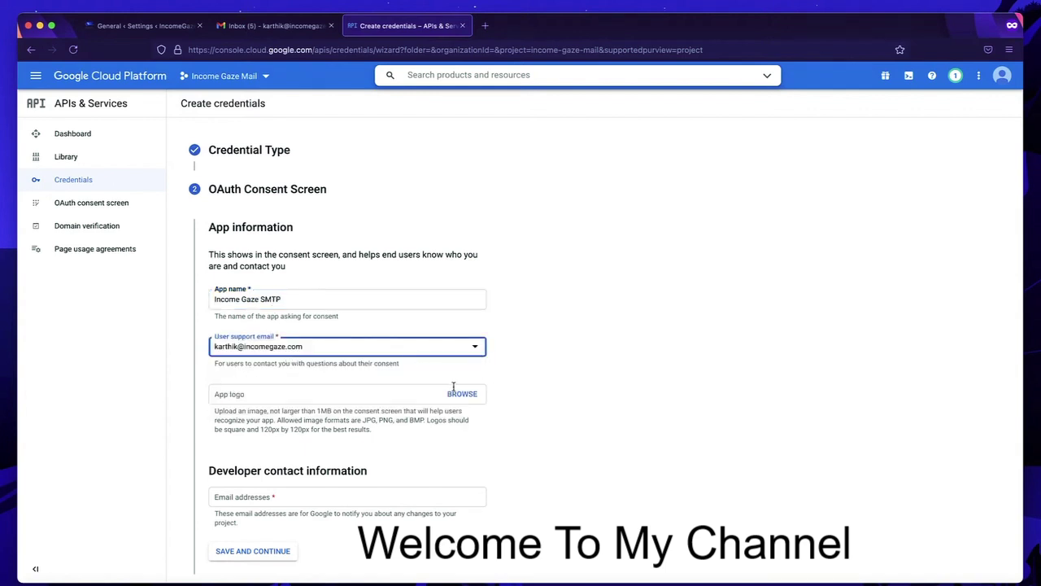
scroll(342, 402, down, 3)
scroll(343, 402, down, 1)
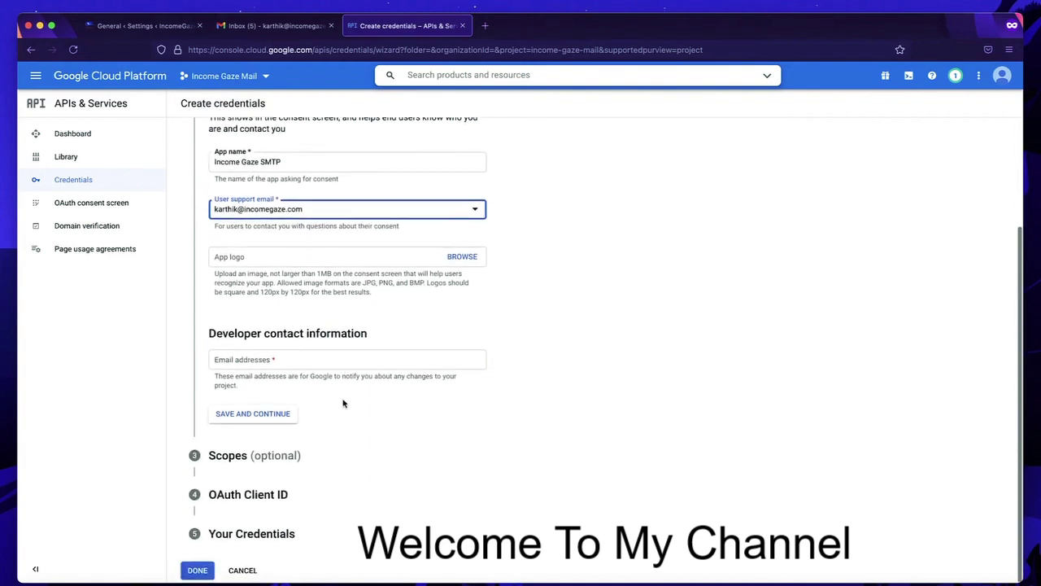
click(266, 364)
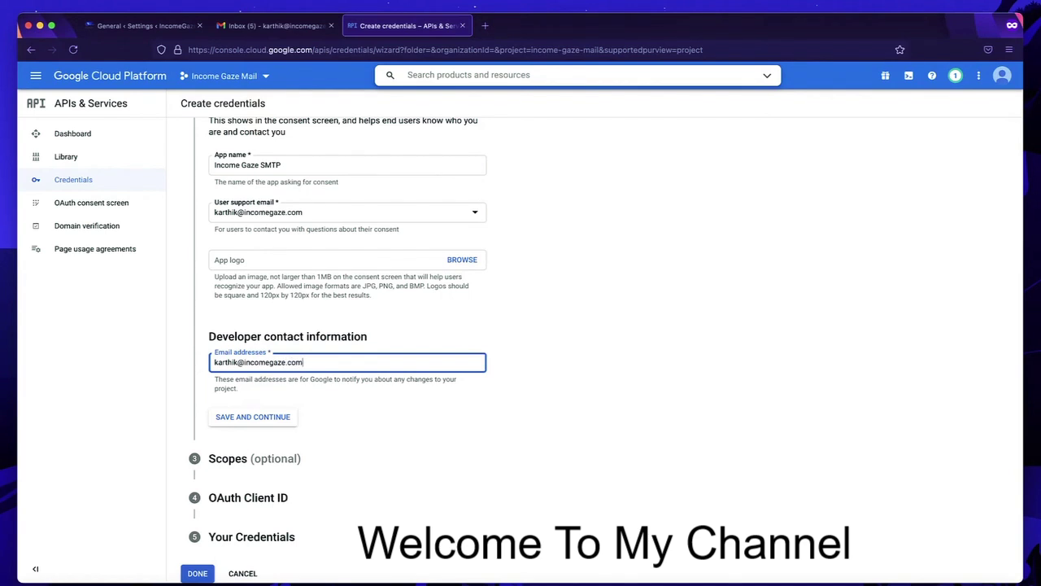
- Save the consent screen and continue past Scopes to the OAuth Client ID step
click(253, 416)
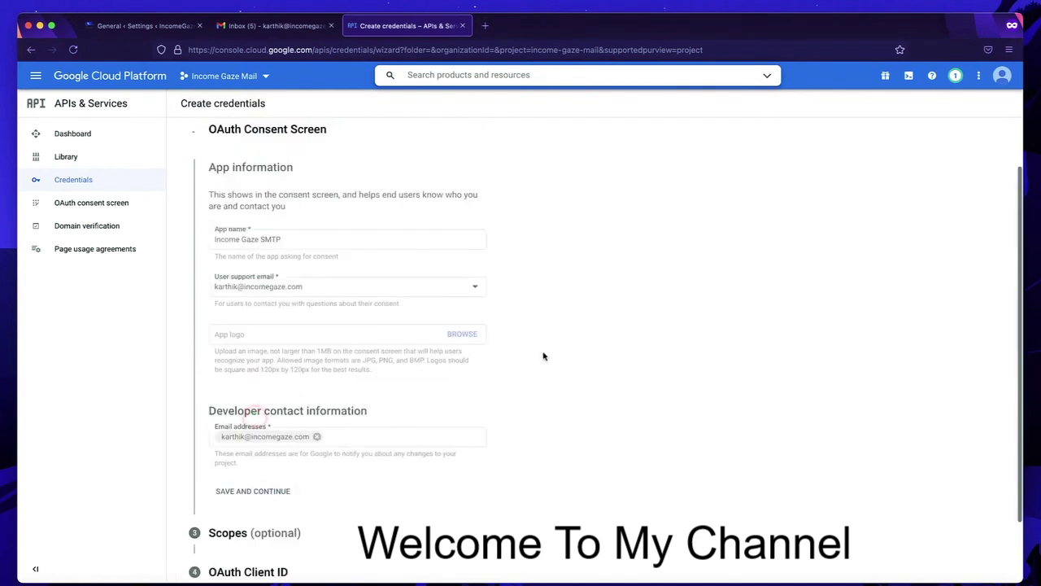
scroll(489, 390, down, 5)
click(268, 457)
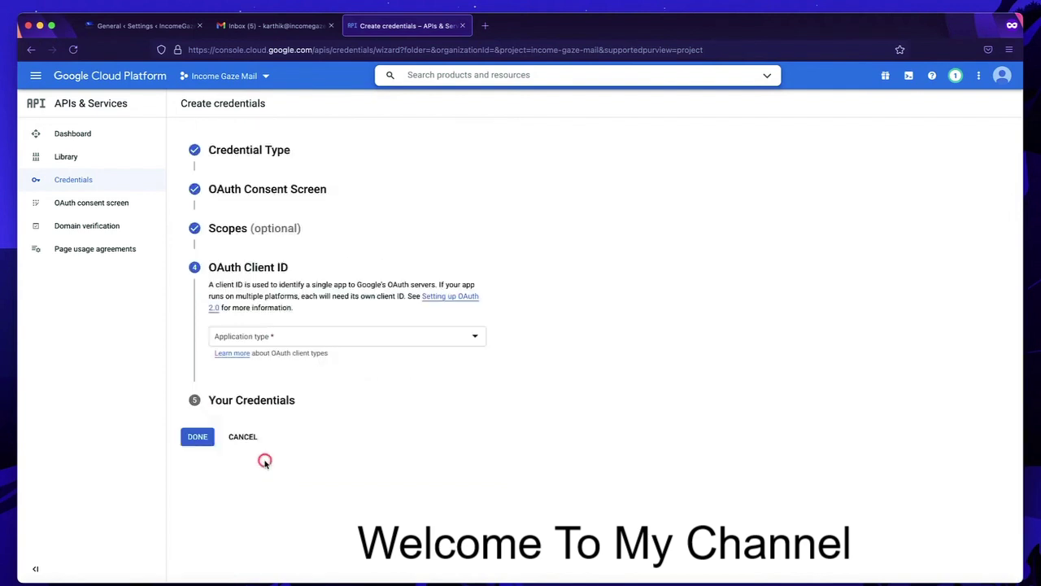
- Make the OAuth client a Web application named 'Income gaze Website'
click(340, 340)
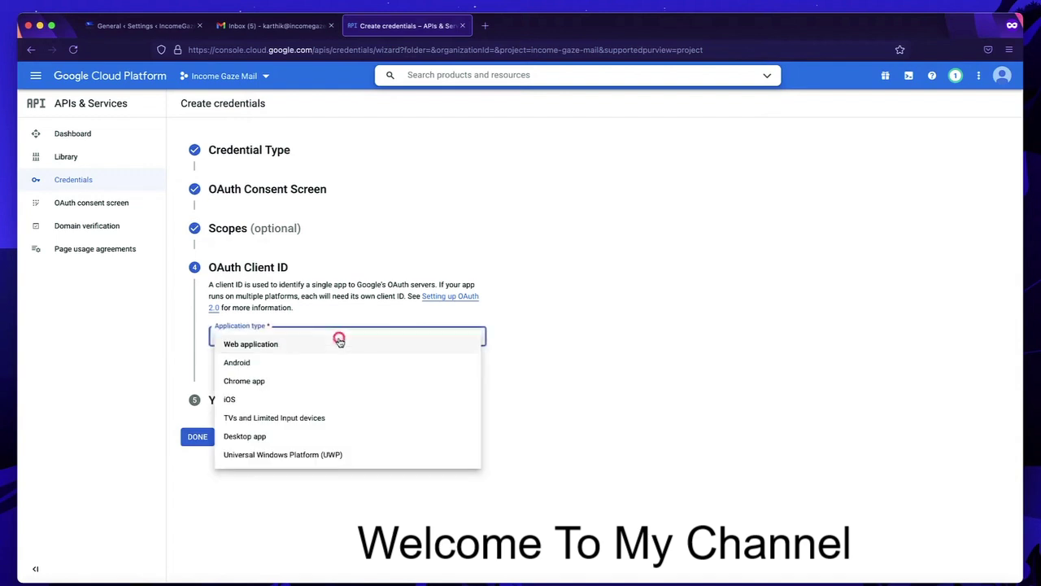
click(310, 350)
click(273, 385)
triple_click(273, 385)
text(Income gaze Website)
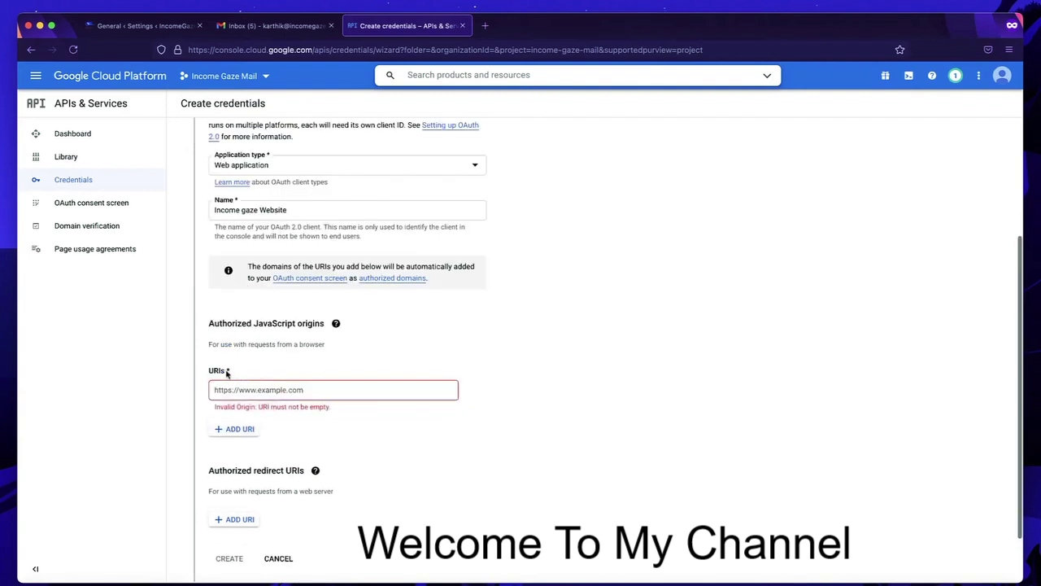
click(255, 389)
text(i)
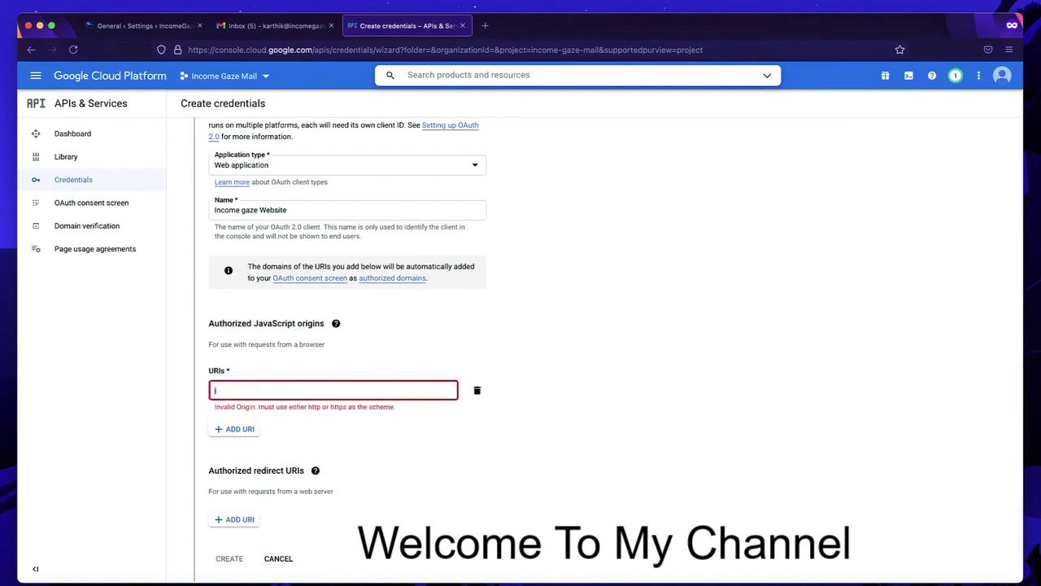
key(BackSpace)
text(https://income)
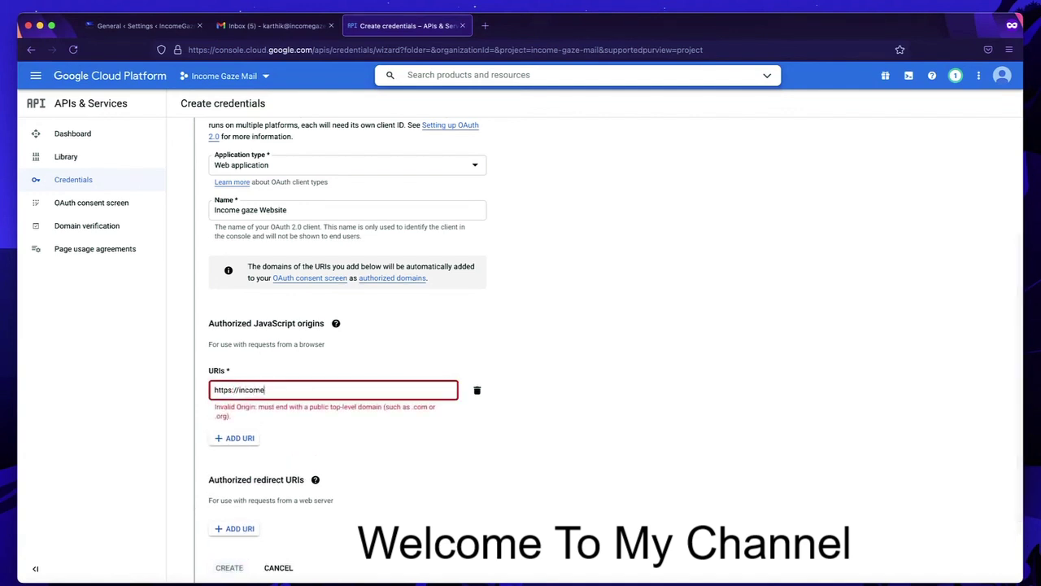
text(gaze.com)
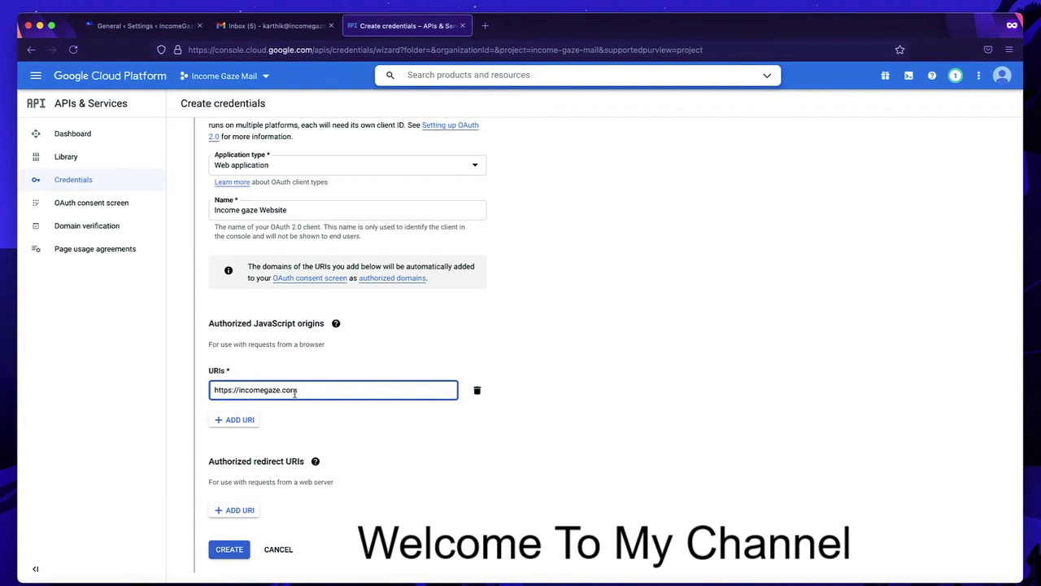
scroll(248, 486, down, 1)
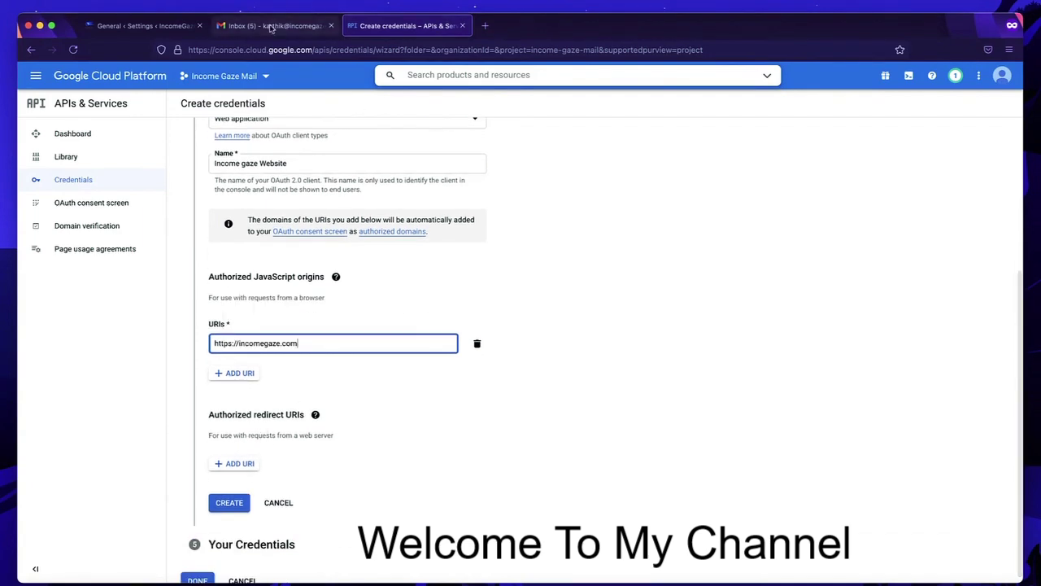
click(94, 27)
scroll(241, 372, down, 6)
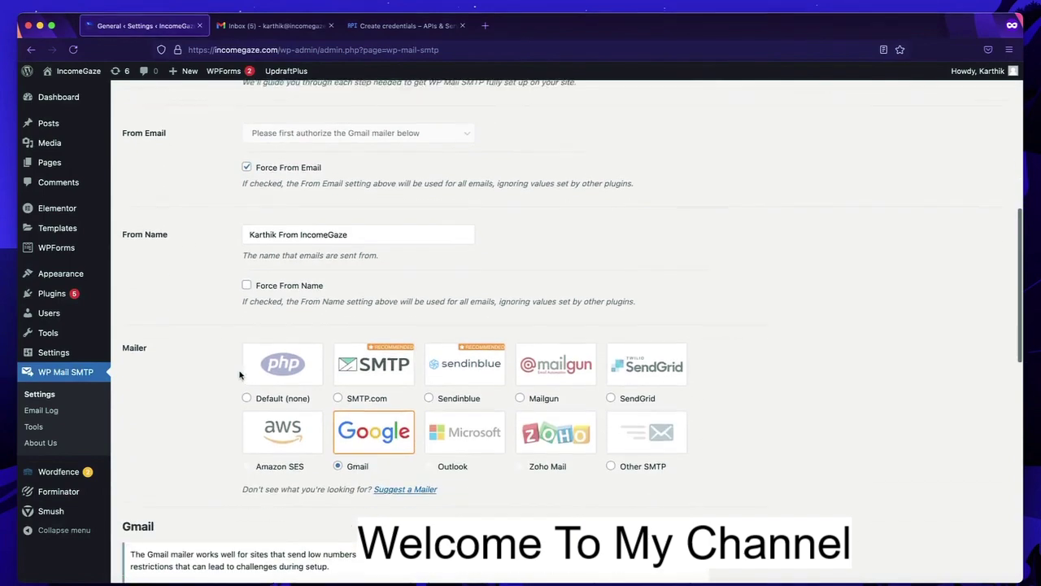
scroll(241, 373, down, 4)
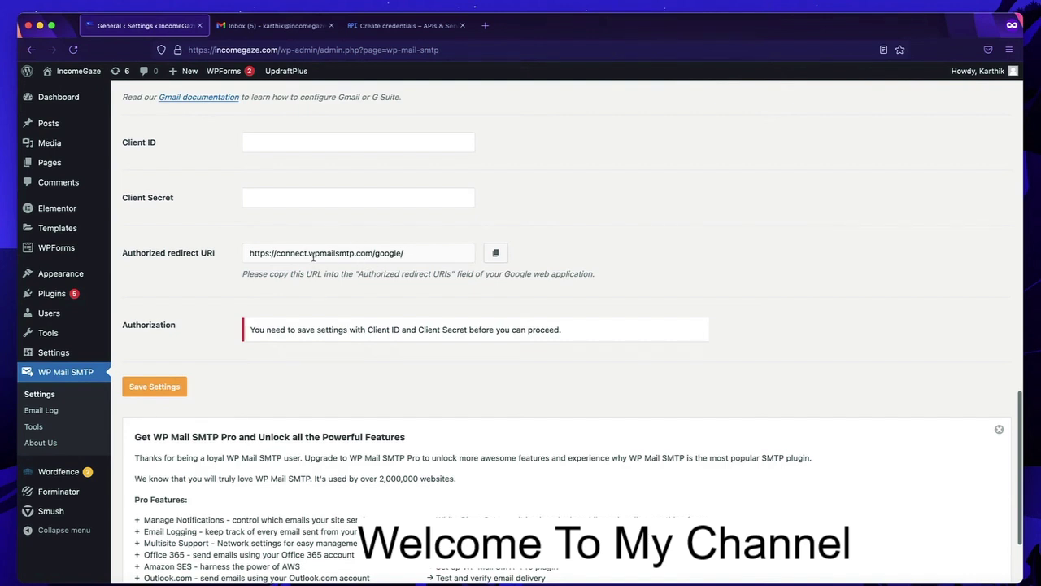
click(495, 253)
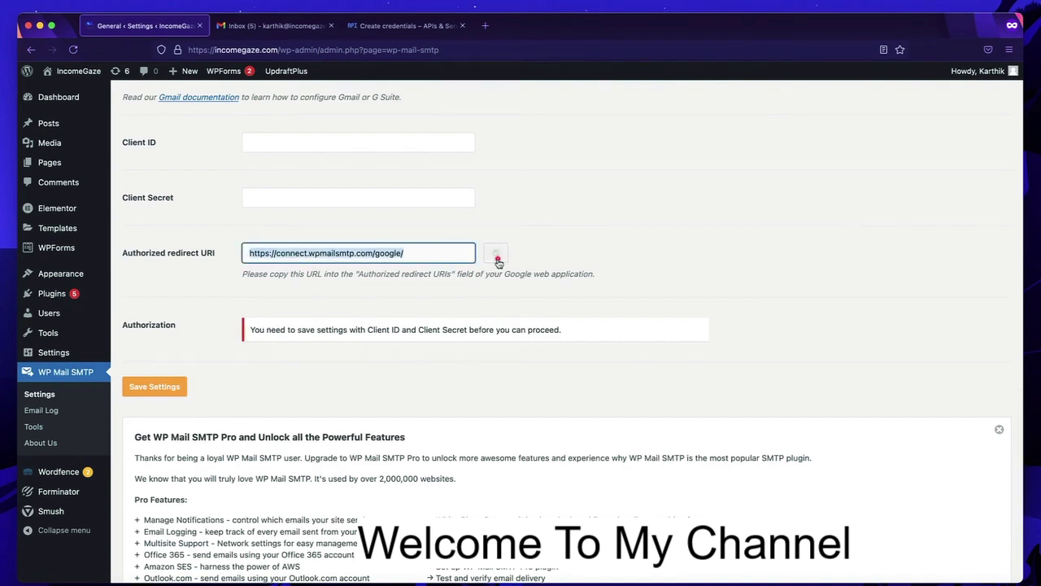
click(395, 26)
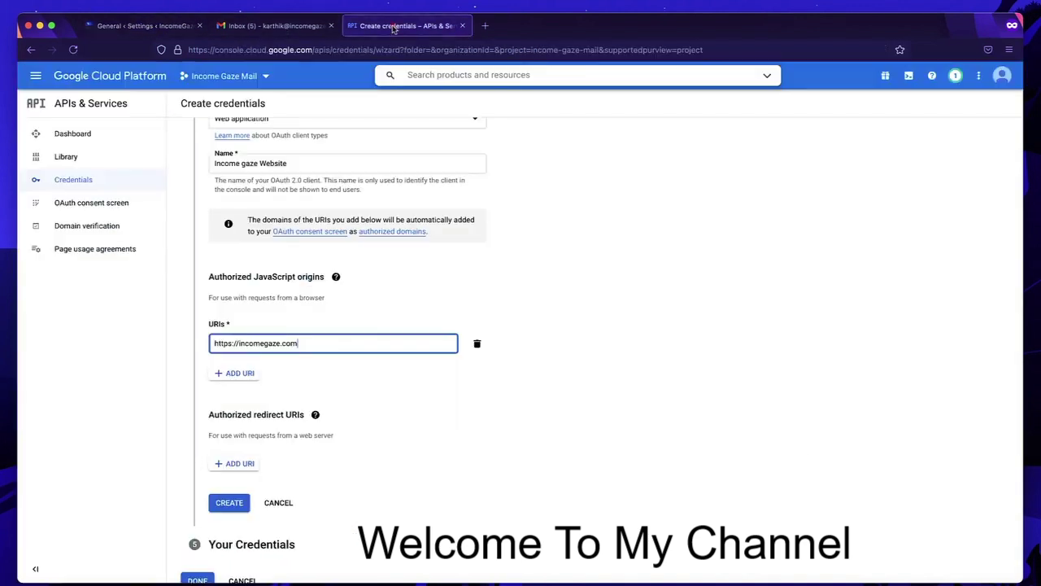
- Add the copied wpmailsmtp redirect URI and create the OAuth client
click(244, 463)
key(super+v)
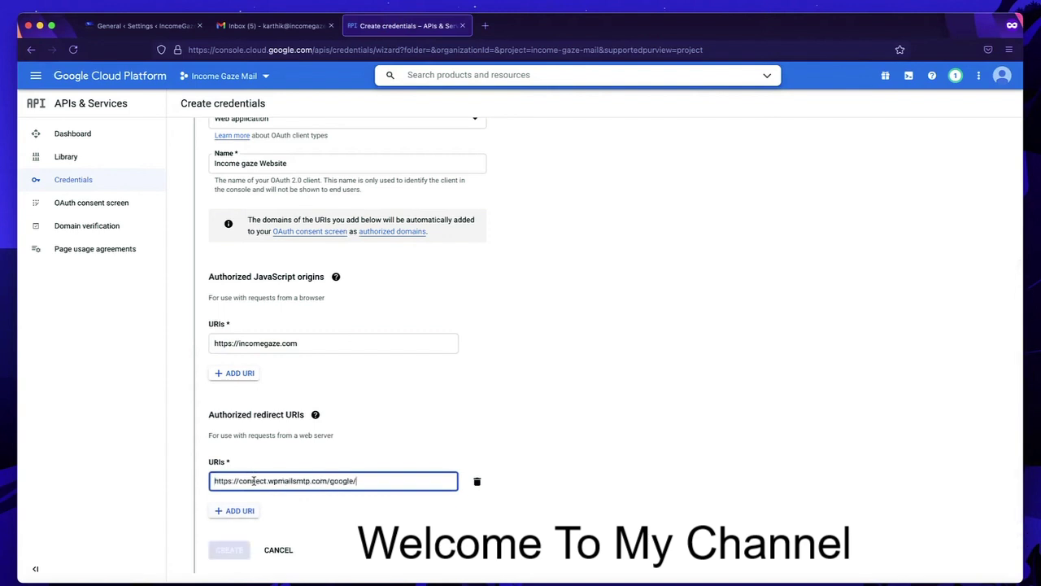
scroll(254, 481, down, 1)
click(228, 493)
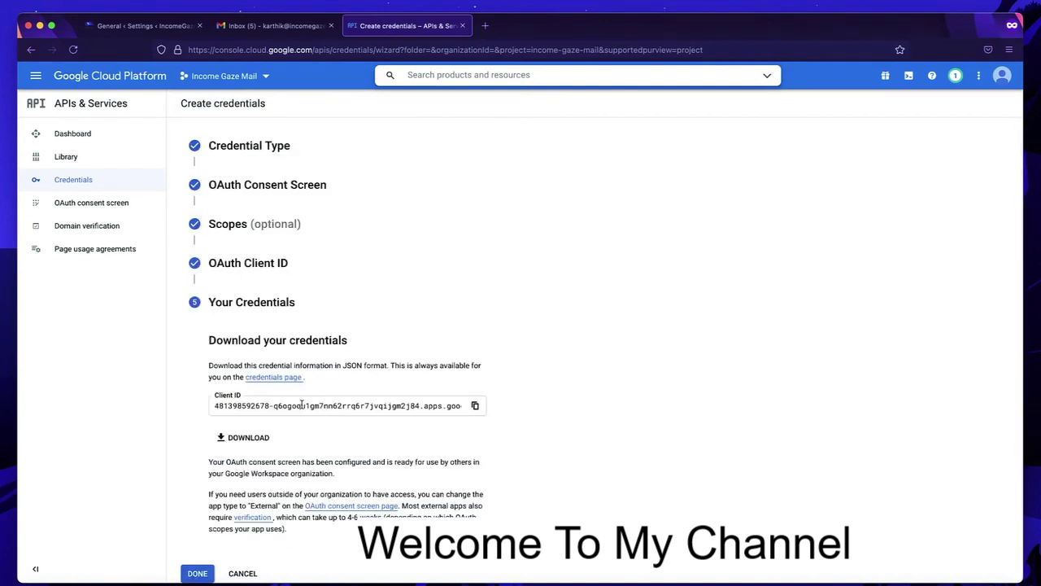
- Copy the new Client ID into WP Mail SMTP's Client ID field
click(476, 405)
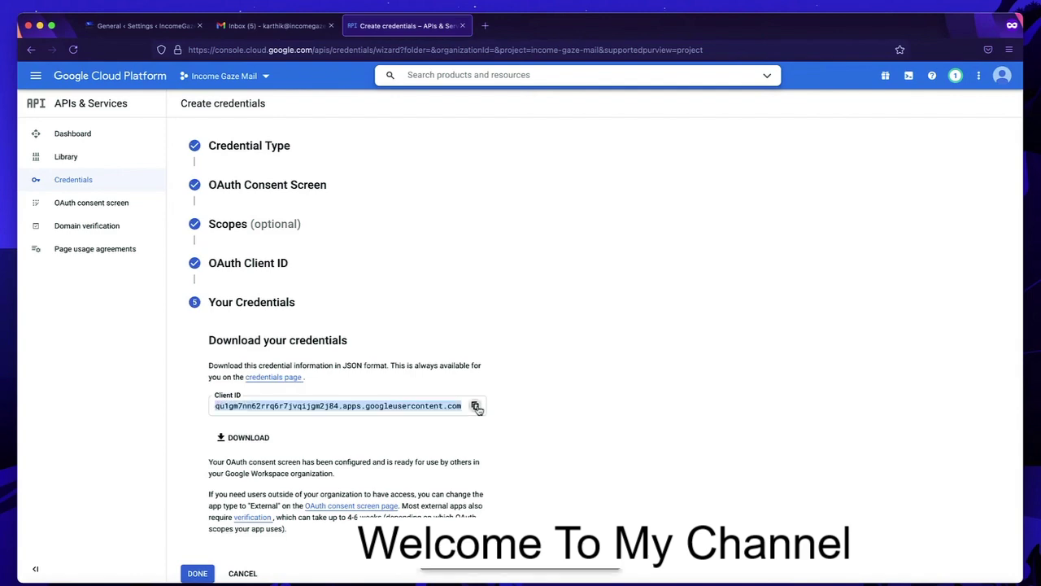
click(155, 28)
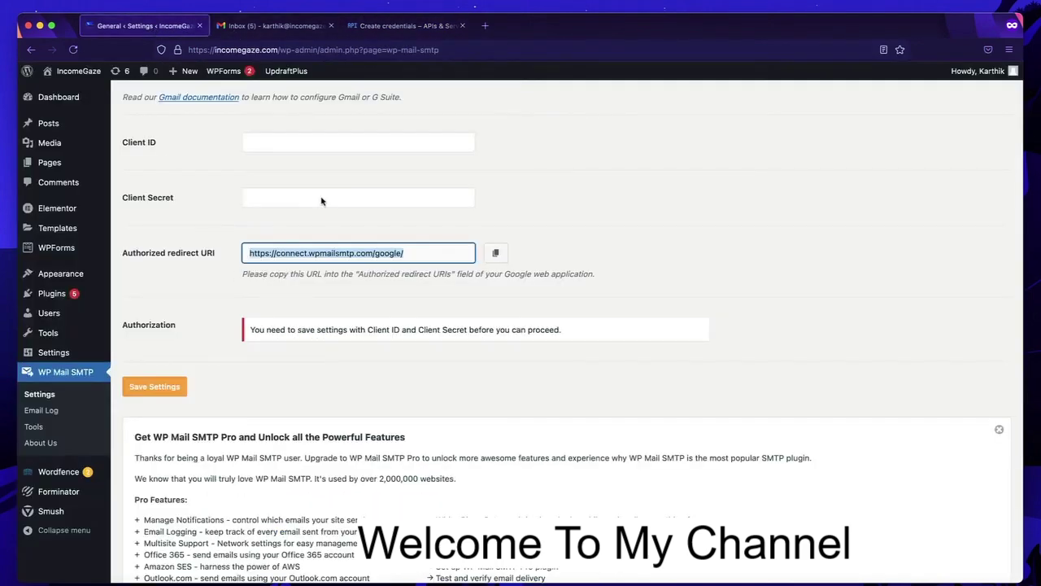
click(291, 140)
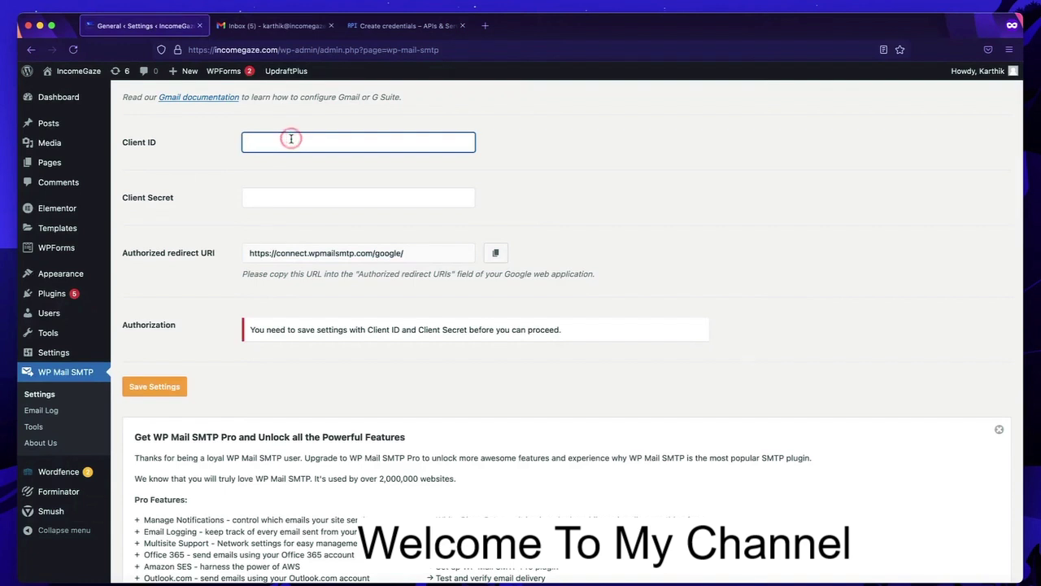
key(super+v)
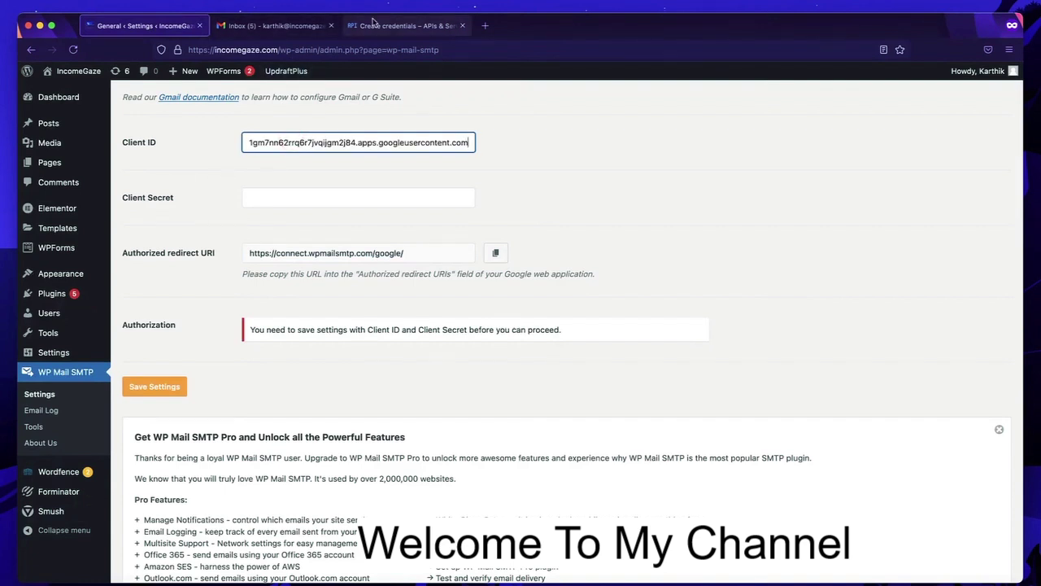
click(401, 26)
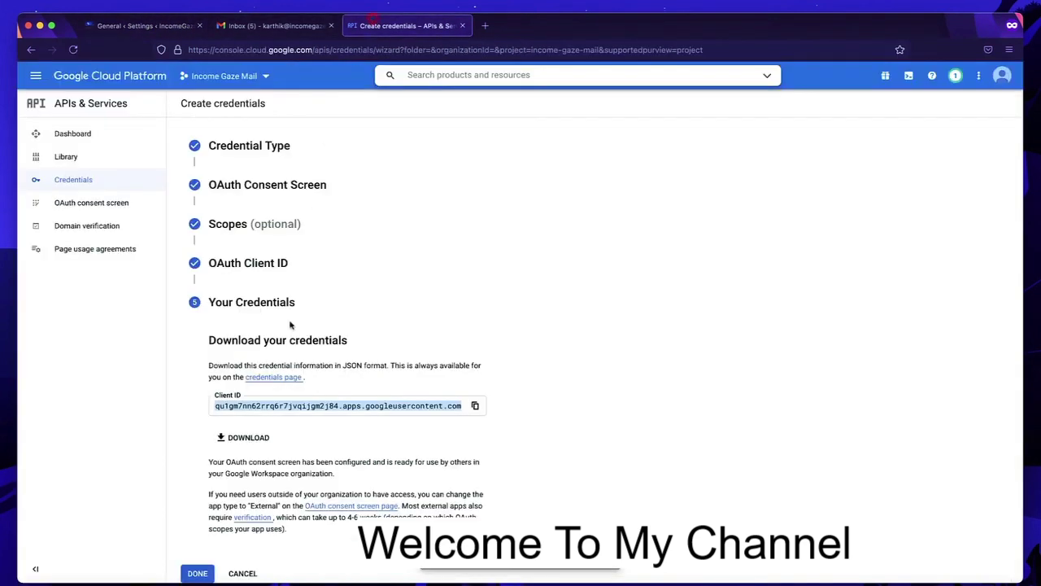
- Finish the wizard, open the Income gaze Website client, and select its Client secret
click(539, 436)
click(198, 573)
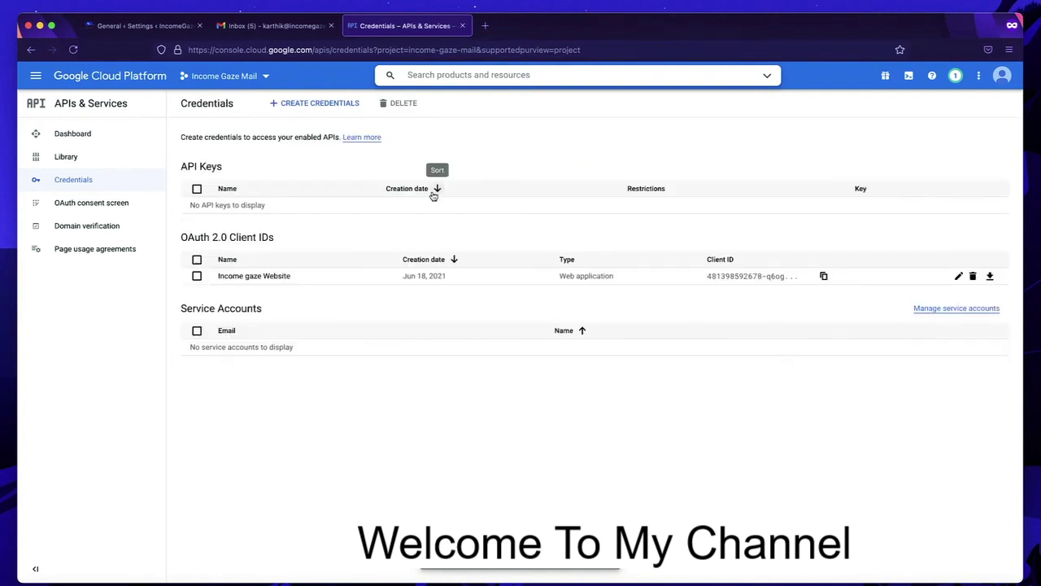
click(254, 277)
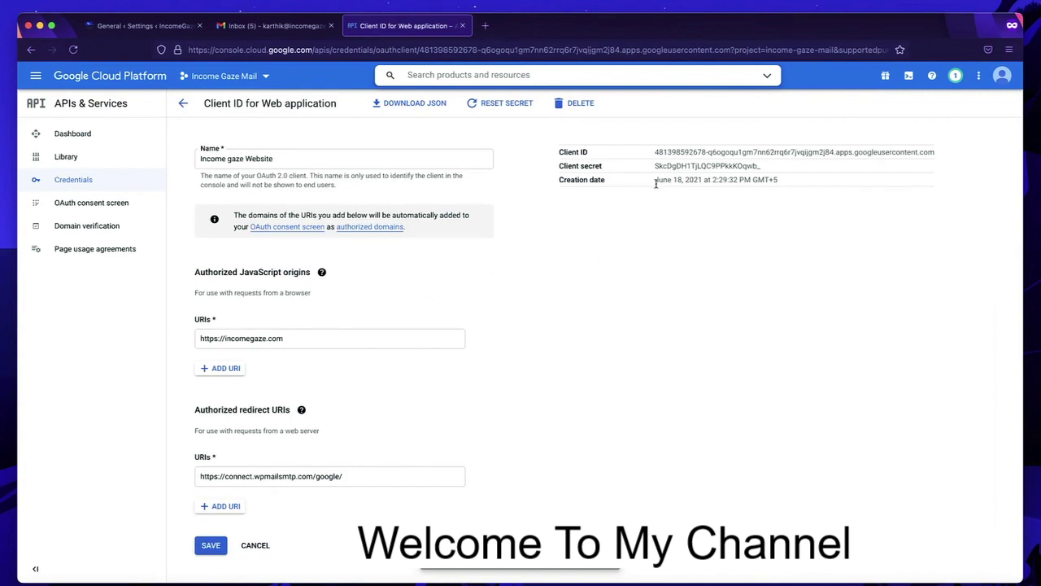
double_click(690, 165)
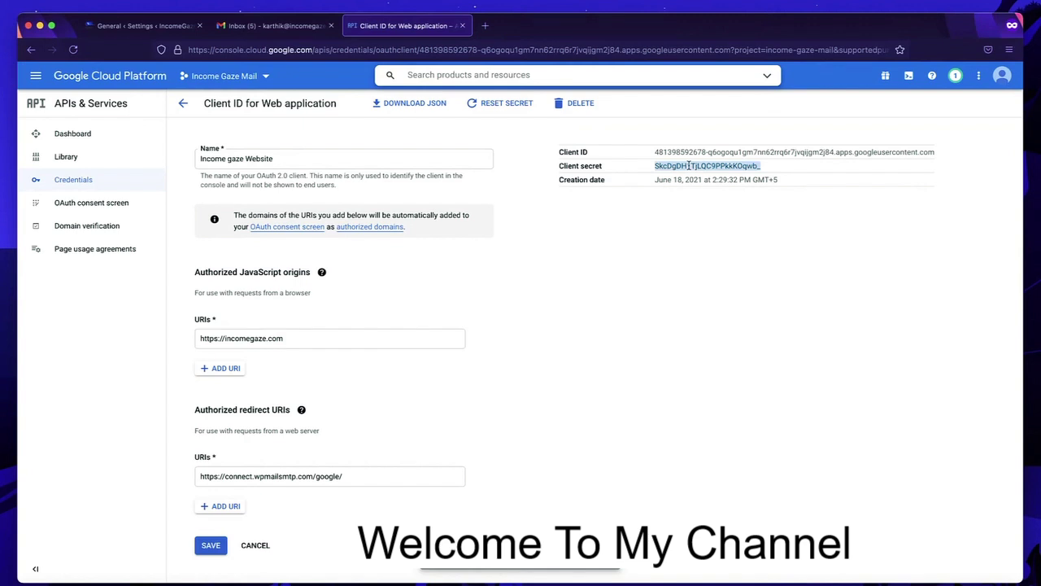
triple_click(690, 152)
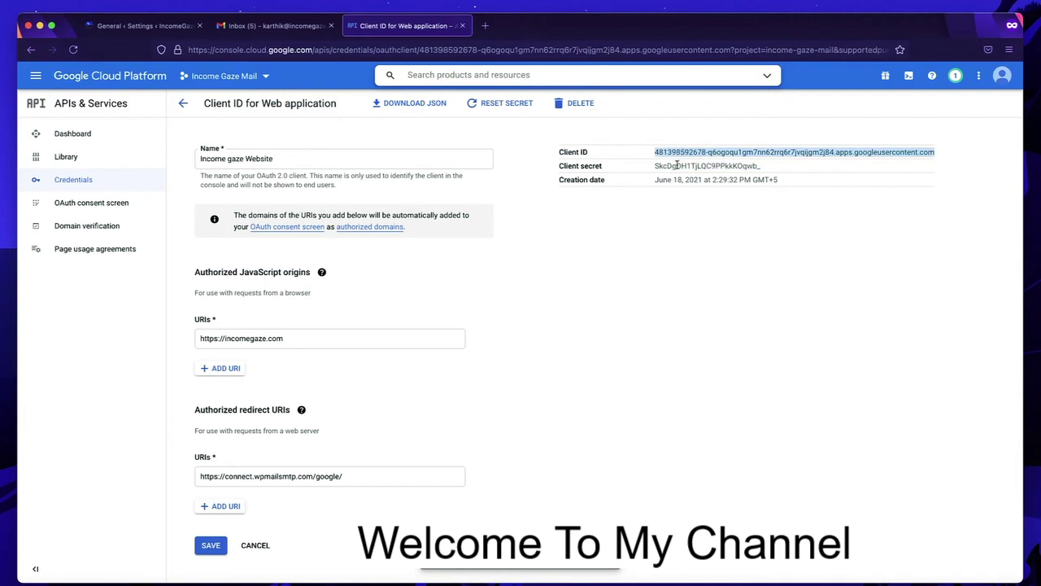
double_click(677, 165)
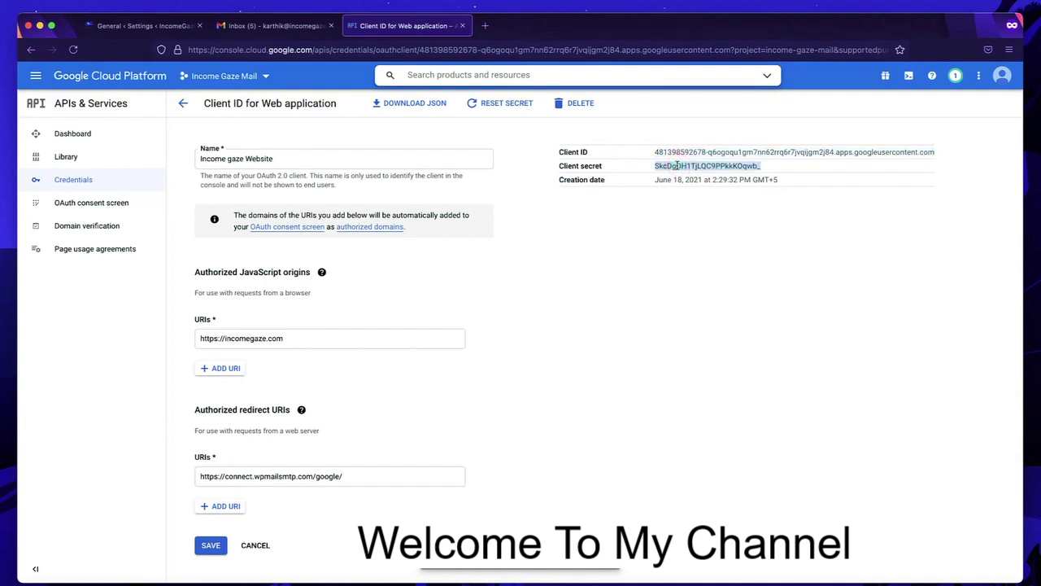
- Paste the Client Secret into WP Mail SMTP, save settings, and start Google authorization
click(148, 27)
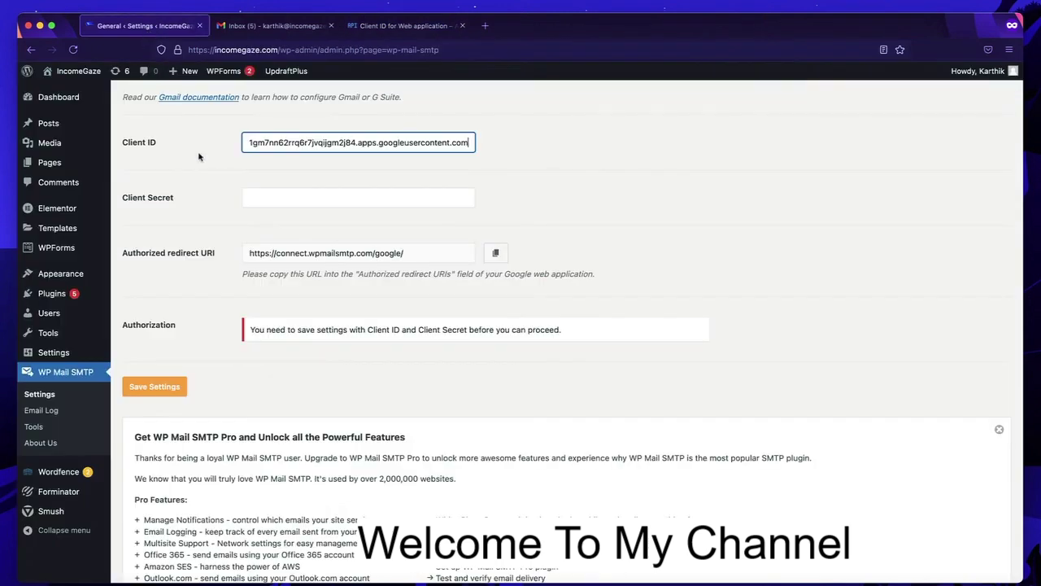
click(292, 197)
key(super+v)
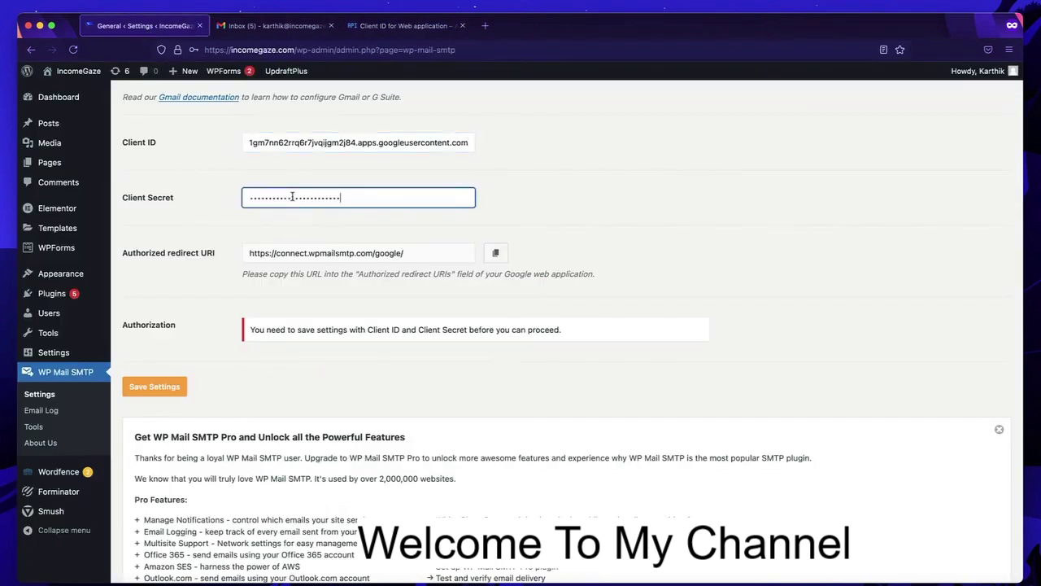
click(167, 387)
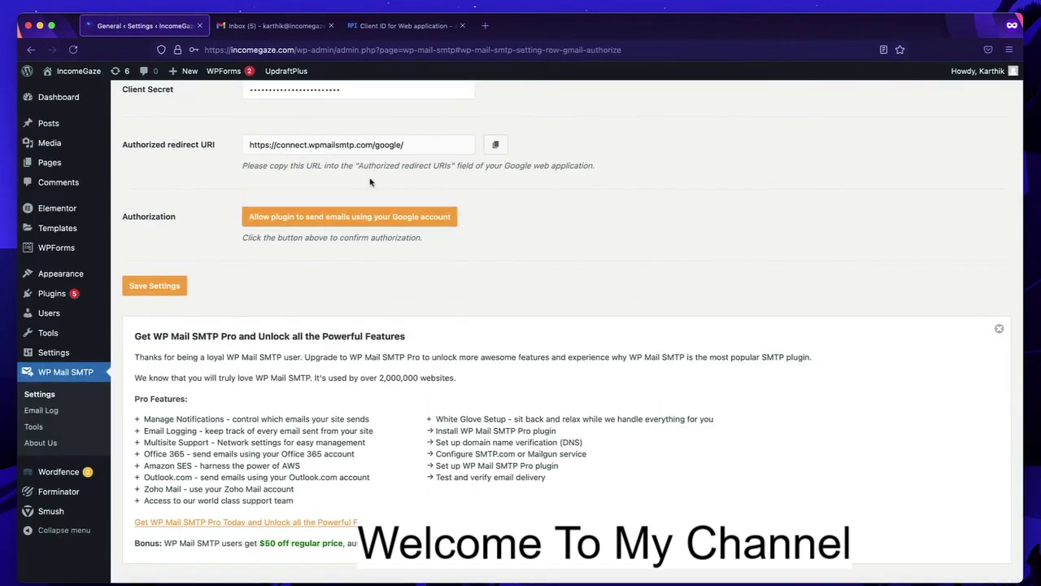
click(298, 219)
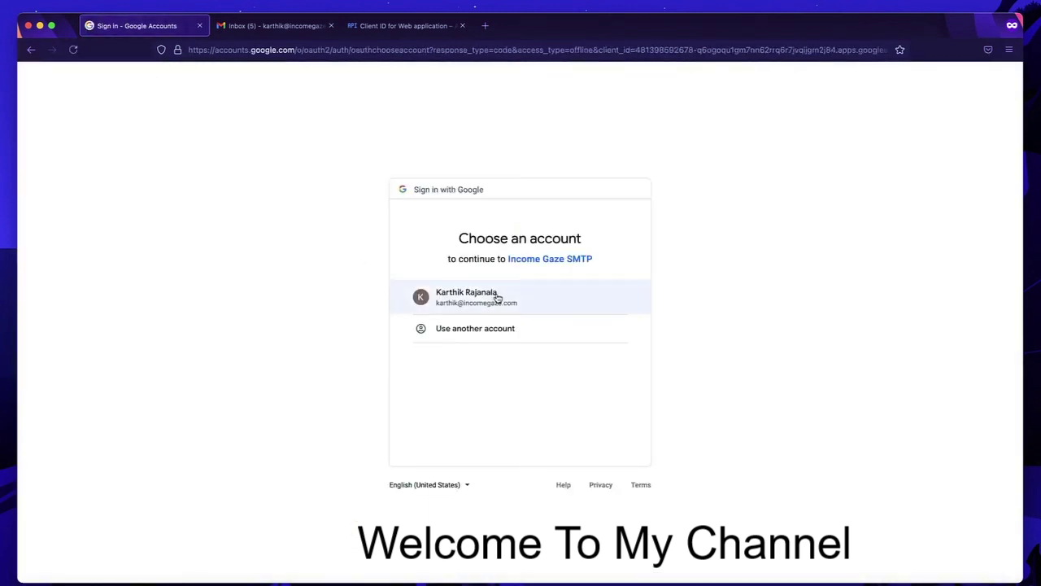
- Choose the Google account and allow Income Gaze SMTP access to Gmail
click(498, 298)
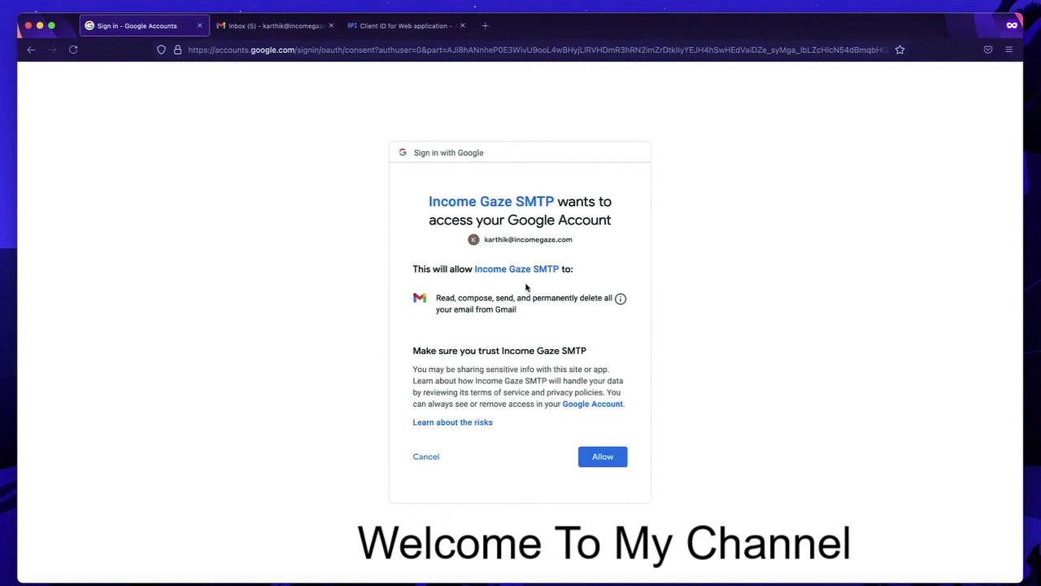
click(596, 458)
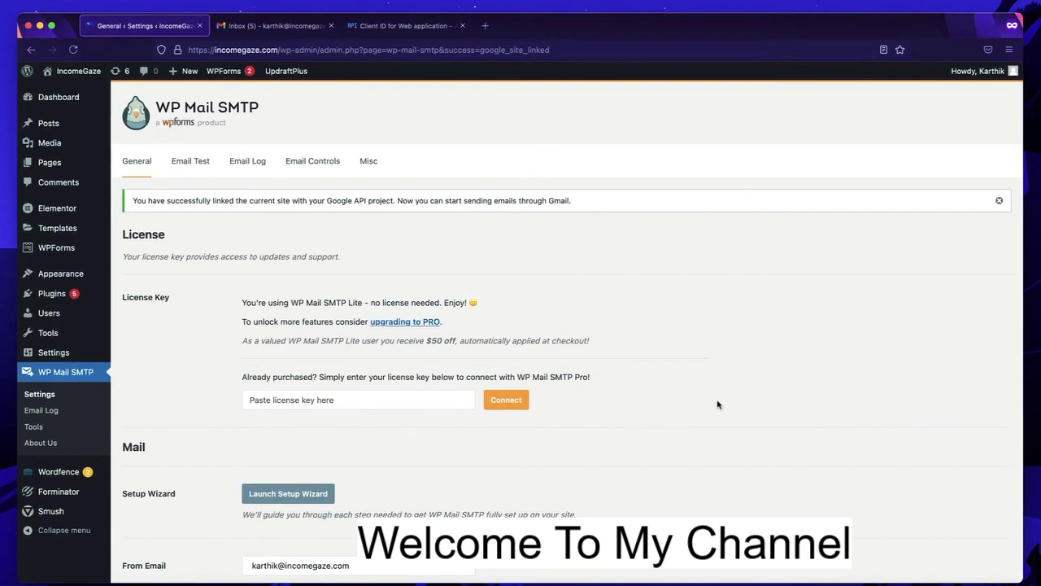
- Check the Gmail mailer's Authorization row, then close the 'Client ID for Web application' tab
scroll(717, 405, down, 5)
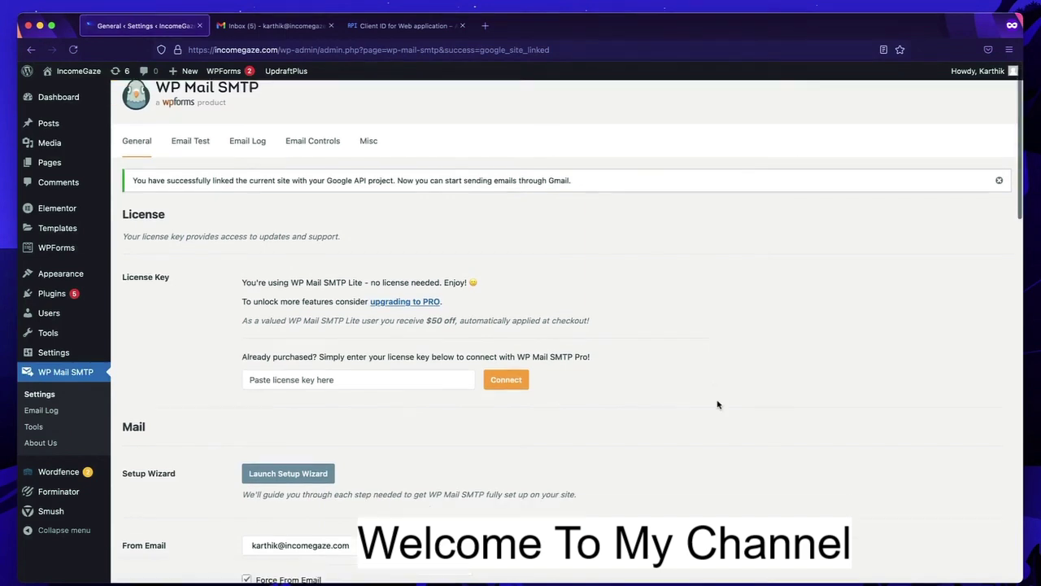
scroll(387, 328, up, 3)
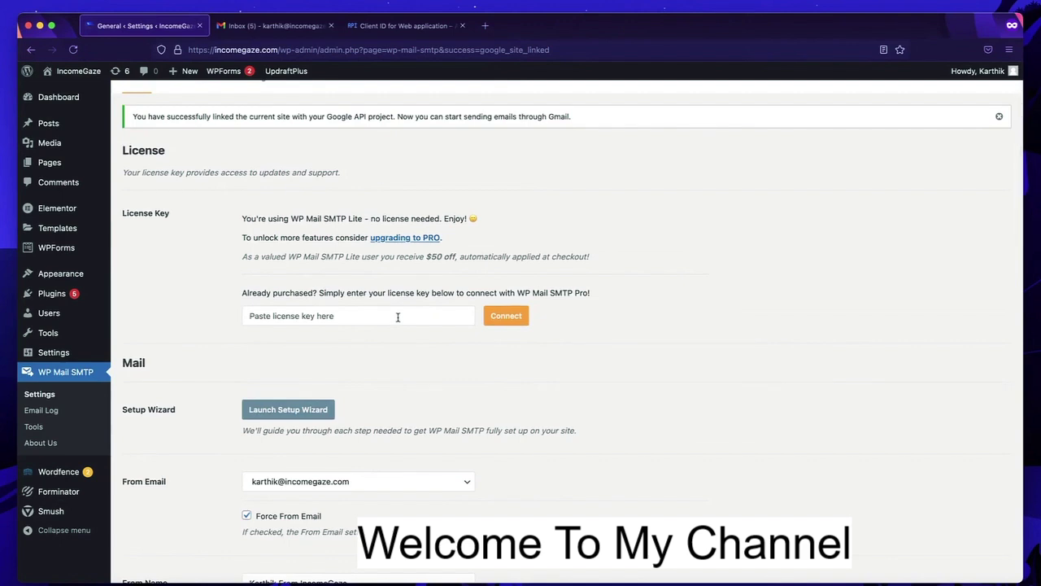
scroll(398, 318, down, 5)
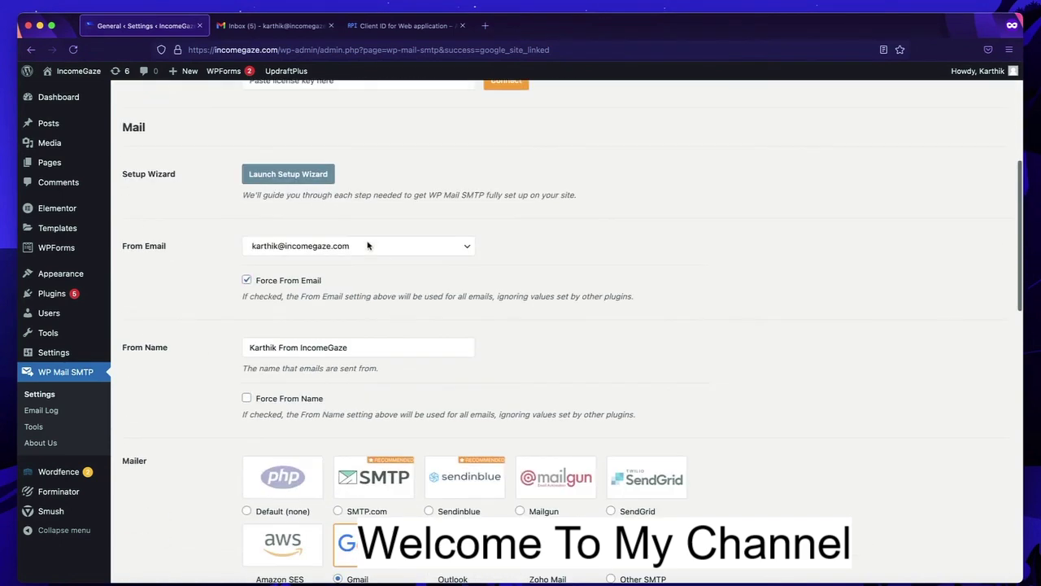
scroll(390, 276, down, 2)
scroll(375, 342, down, 9)
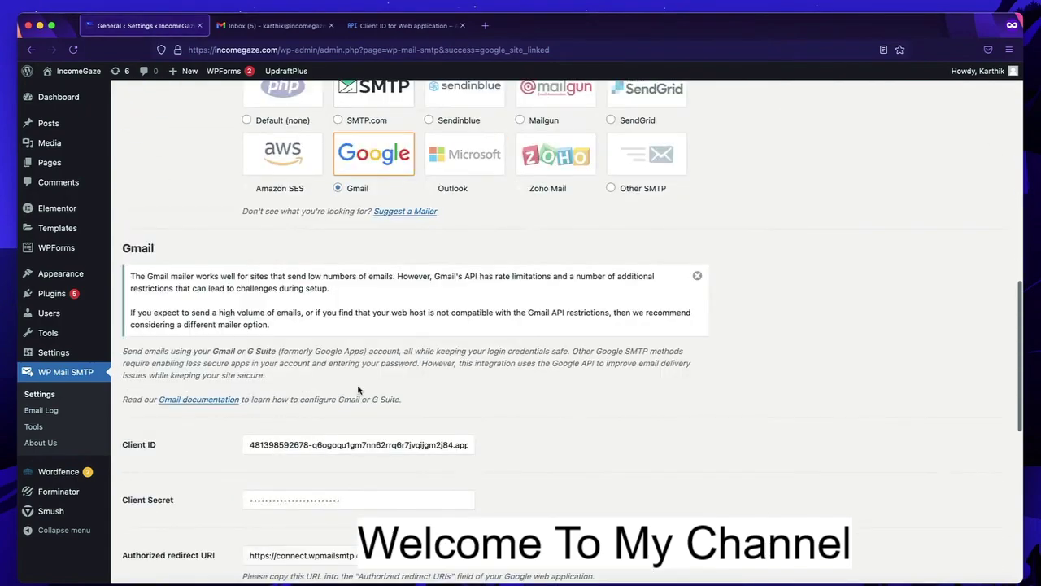
scroll(358, 387, down, 1)
scroll(366, 325, up, 7)
scroll(379, 244, down, 7)
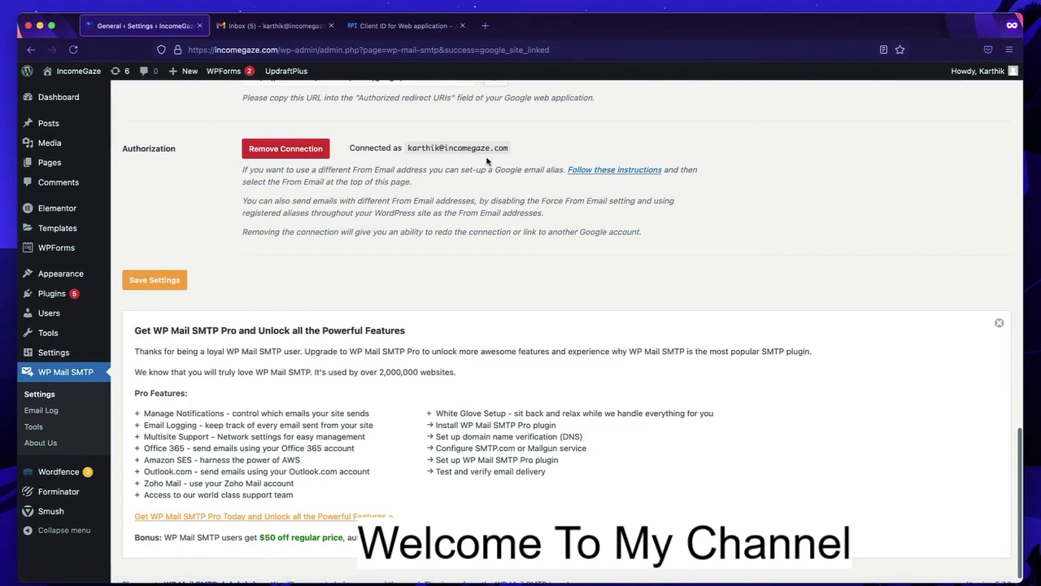
click(463, 26)
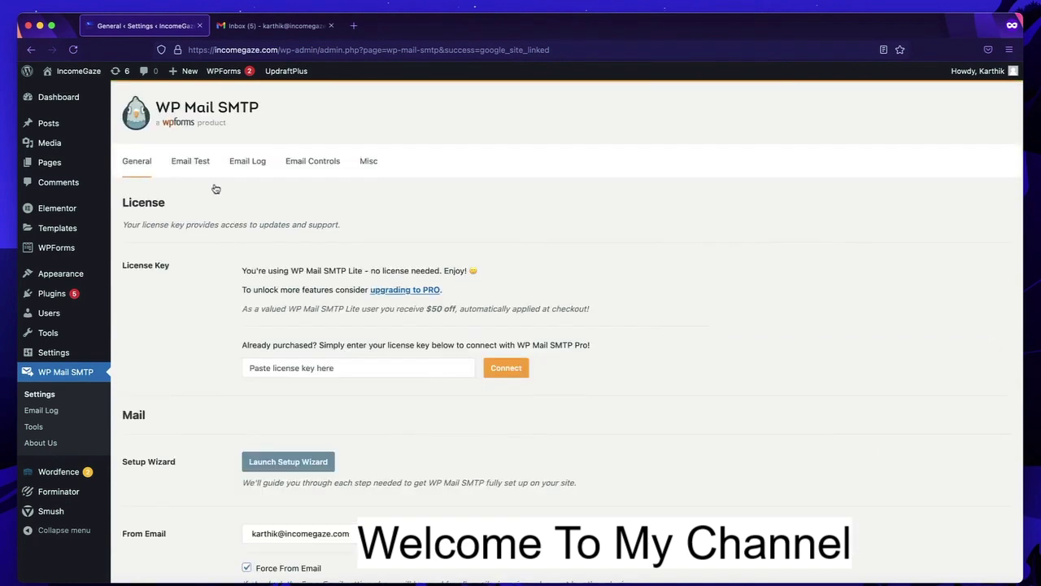
- Send a WP Mail SMTP test email, review the SPF/DKIM/DMARC warnings, and return to Settings
click(198, 164)
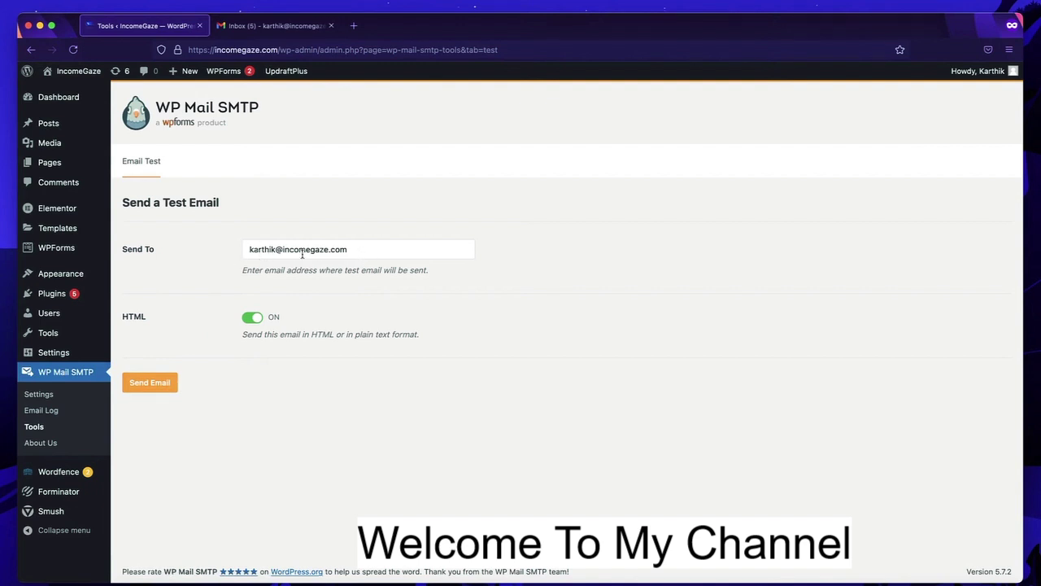
click(159, 387)
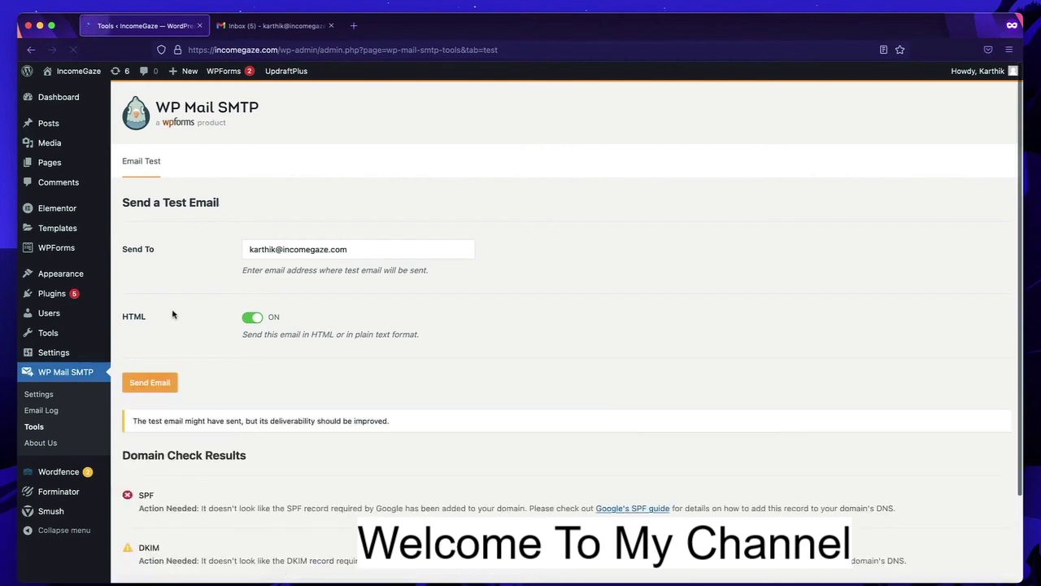
scroll(173, 314, down, 2)
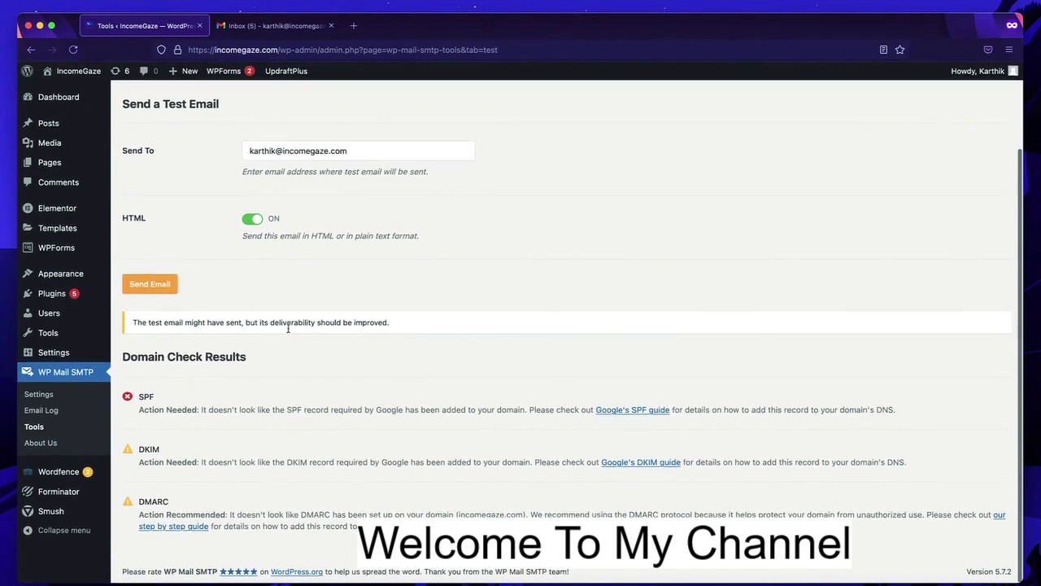
triple_click(240, 323)
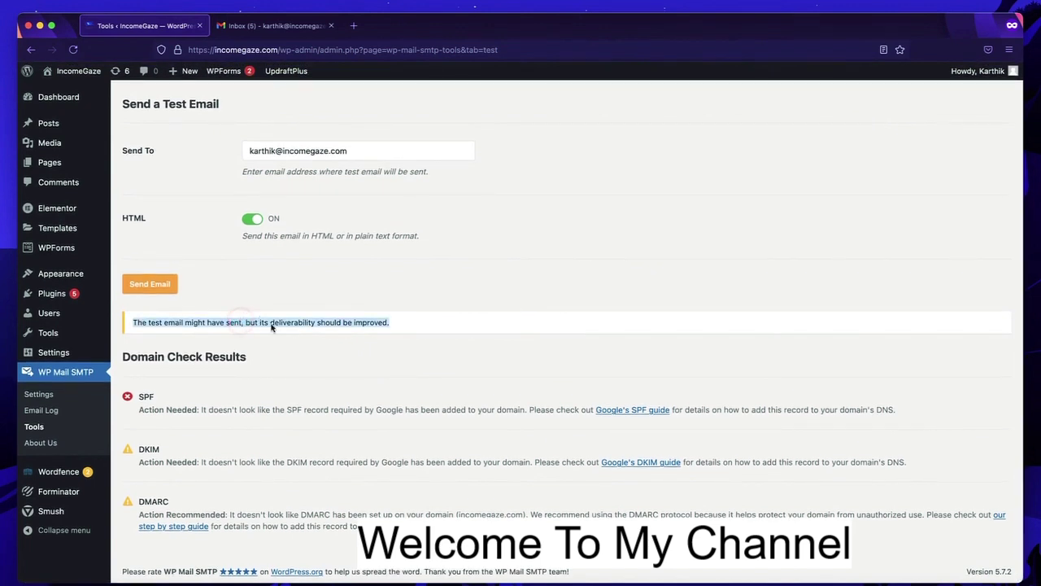
triple_click(313, 461)
scroll(314, 462, up, 3)
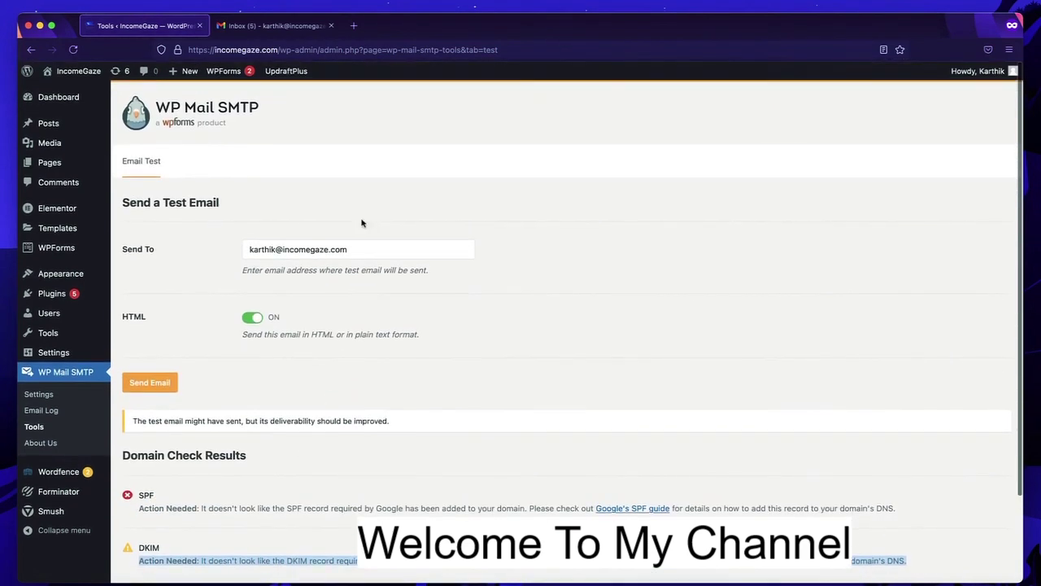
click(38, 393)
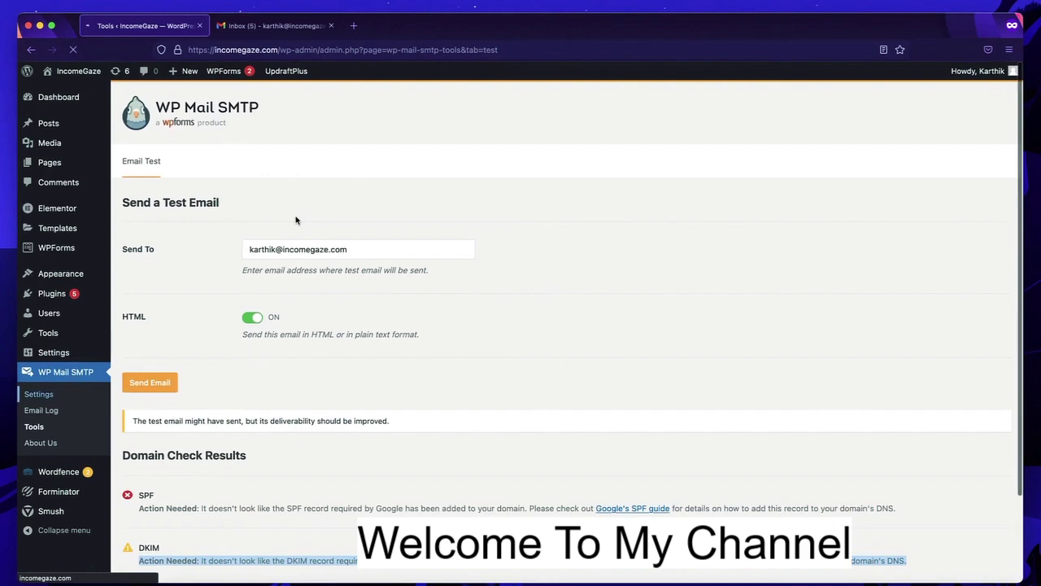
- Refresh Gmail, read the 'WP Mail SMTP: HTML Test email', and go back to the inbox
click(261, 29)
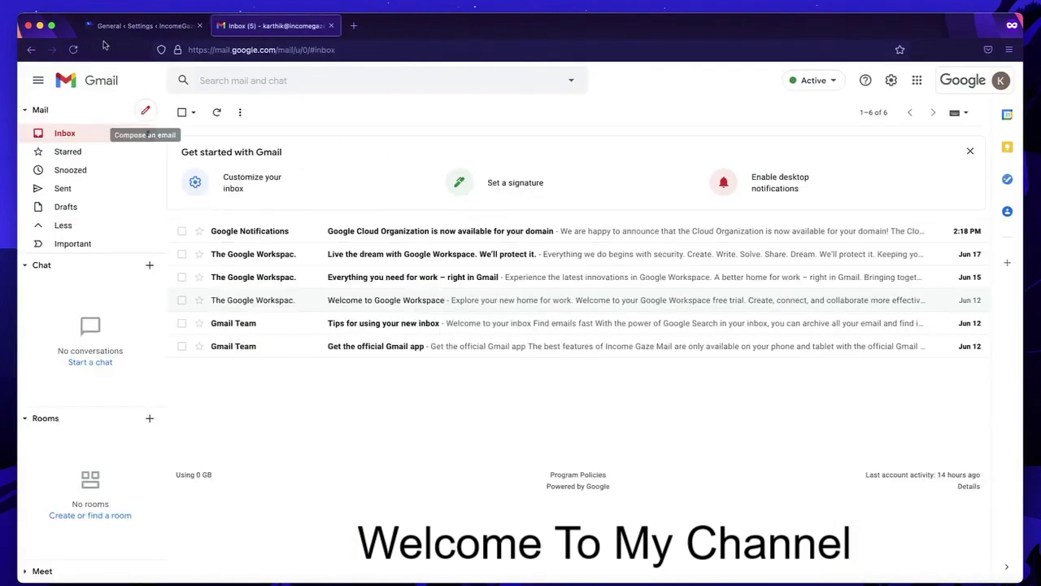
click(72, 49)
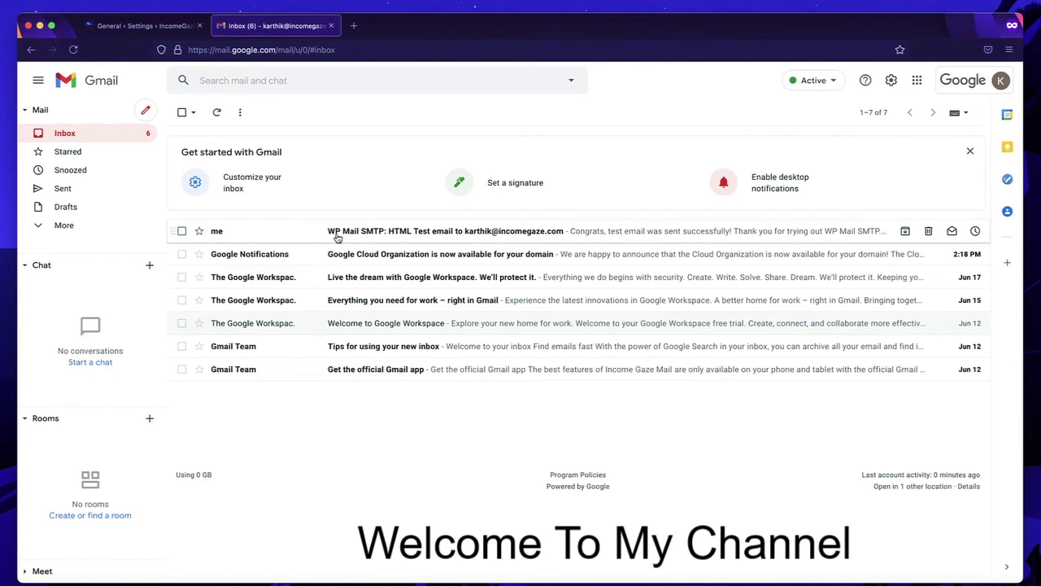
click(337, 236)
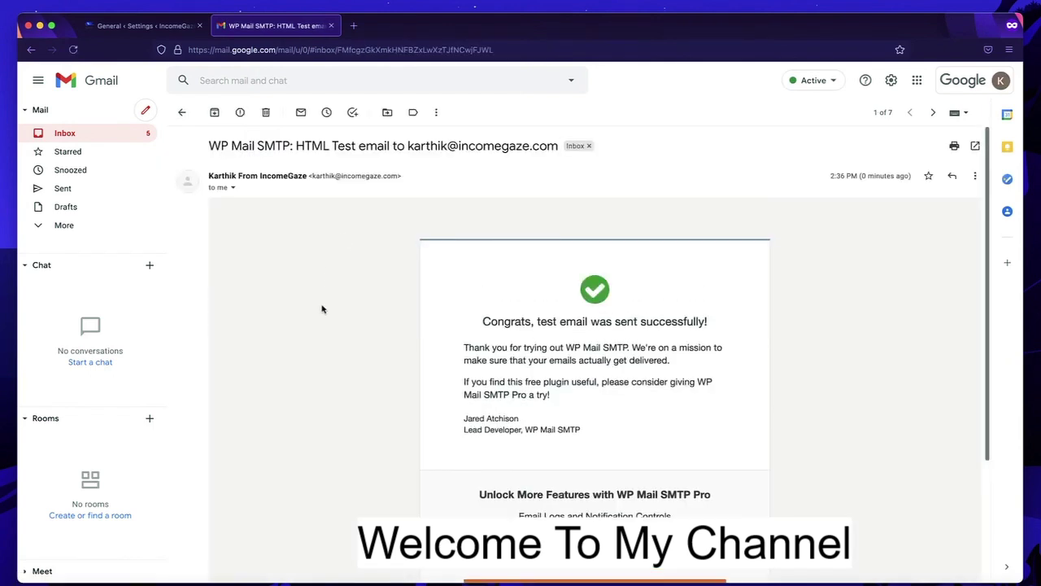
scroll(321, 309, down, 3)
scroll(322, 309, up, 3)
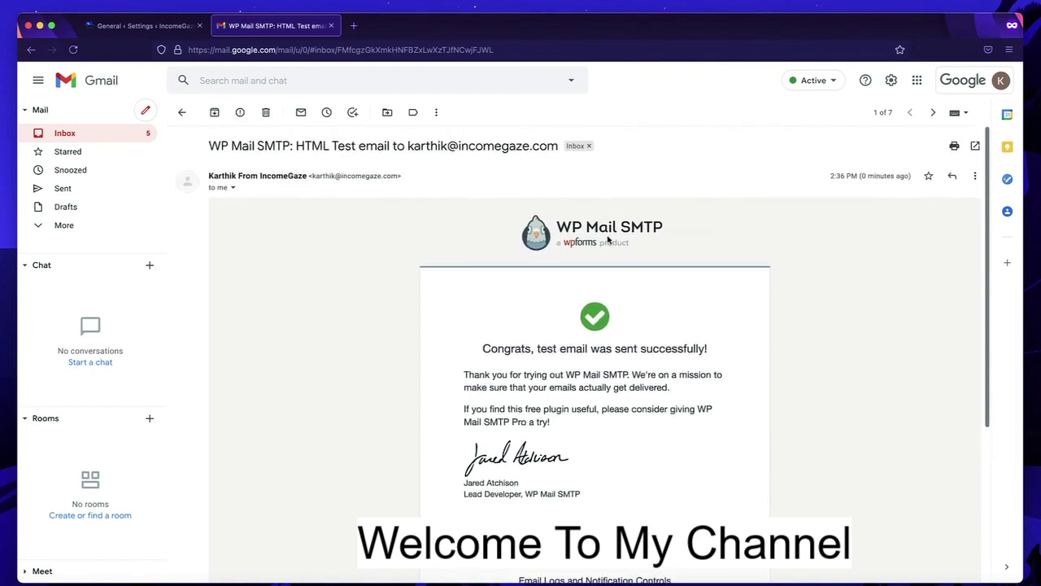
scroll(602, 234, down, 2)
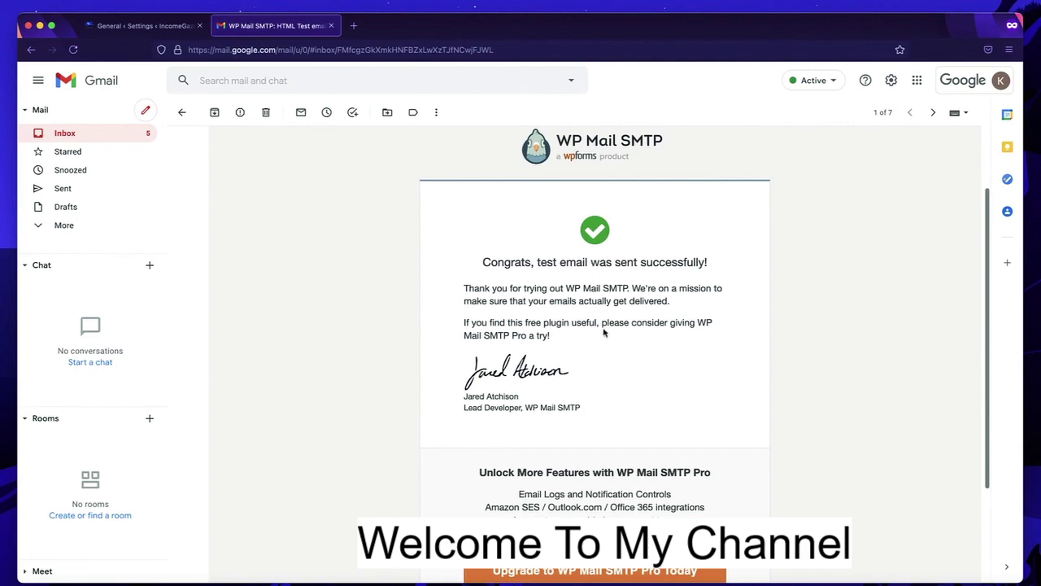
scroll(660, 298, down, 3)
scroll(660, 298, up, 5)
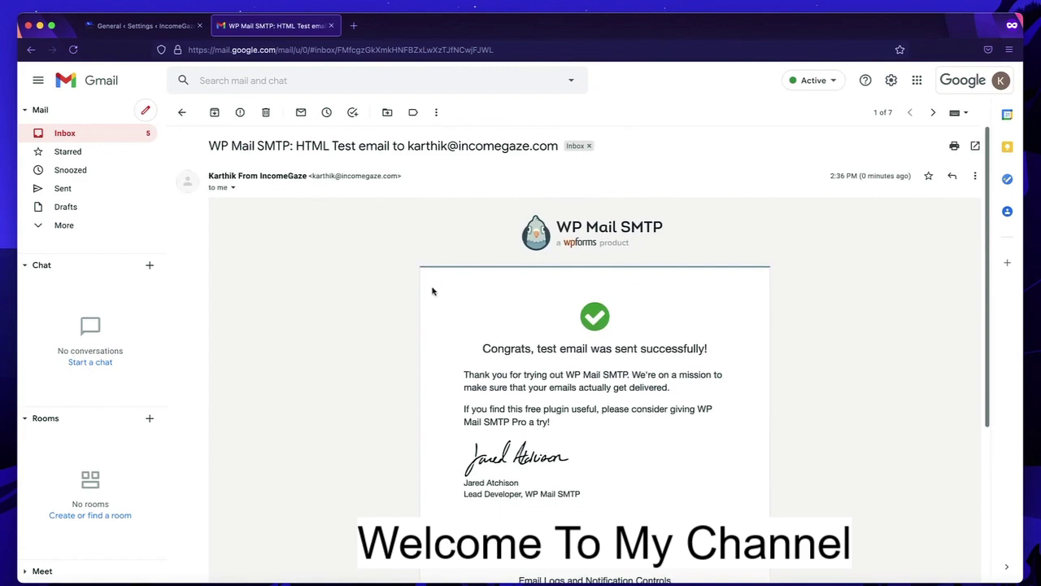
click(182, 112)
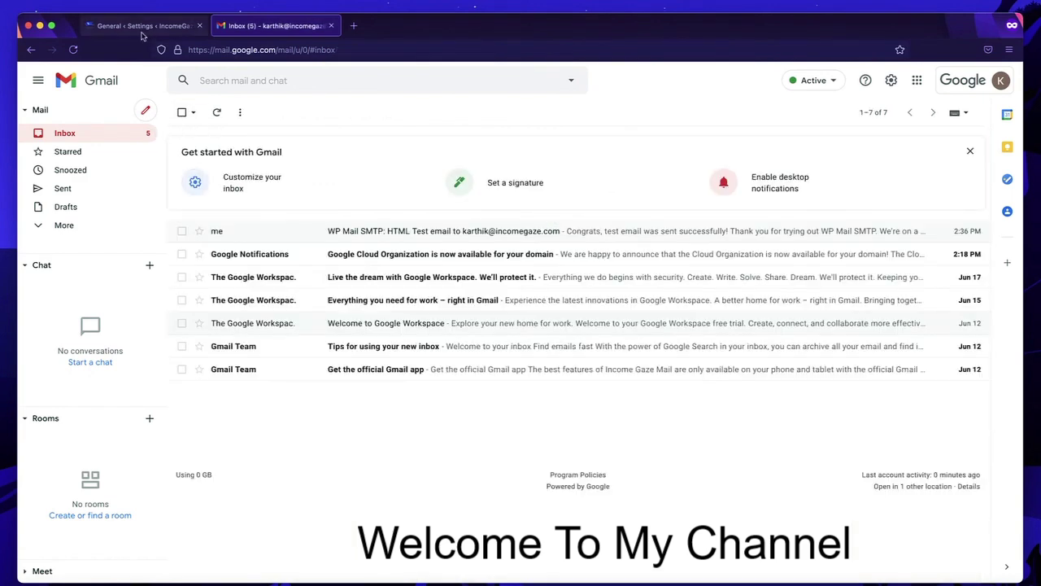
- Back in WordPress, open the SMTP TEST page from All Pages in a new tab
click(140, 26)
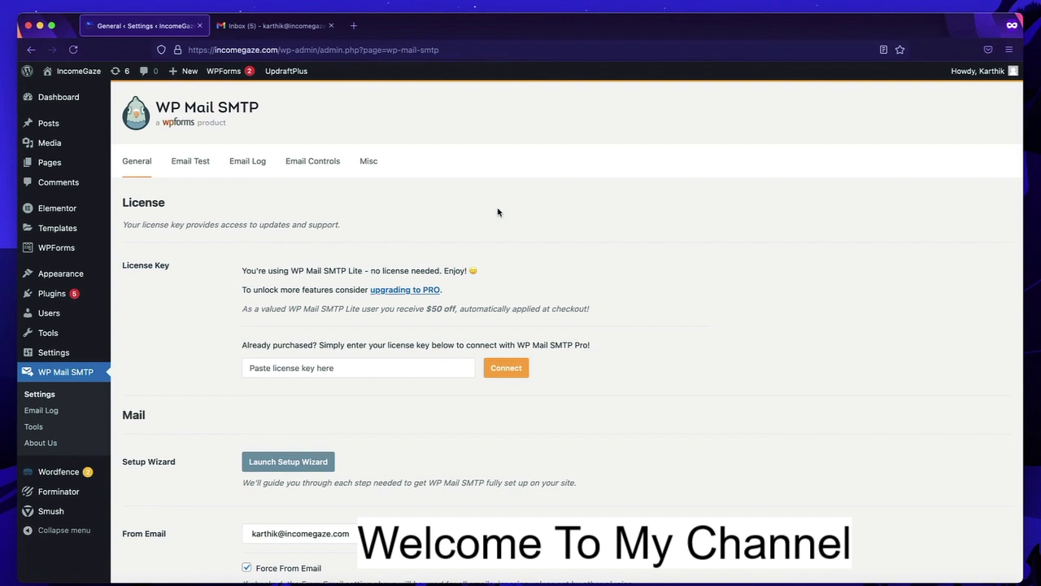
scroll(498, 213, down, 2)
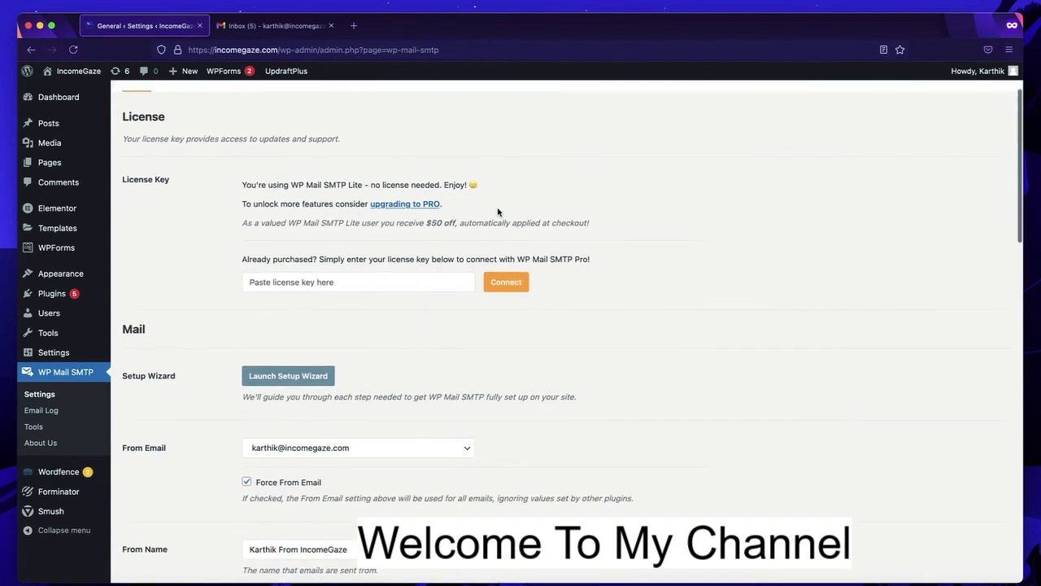
mouse_move(52, 163)
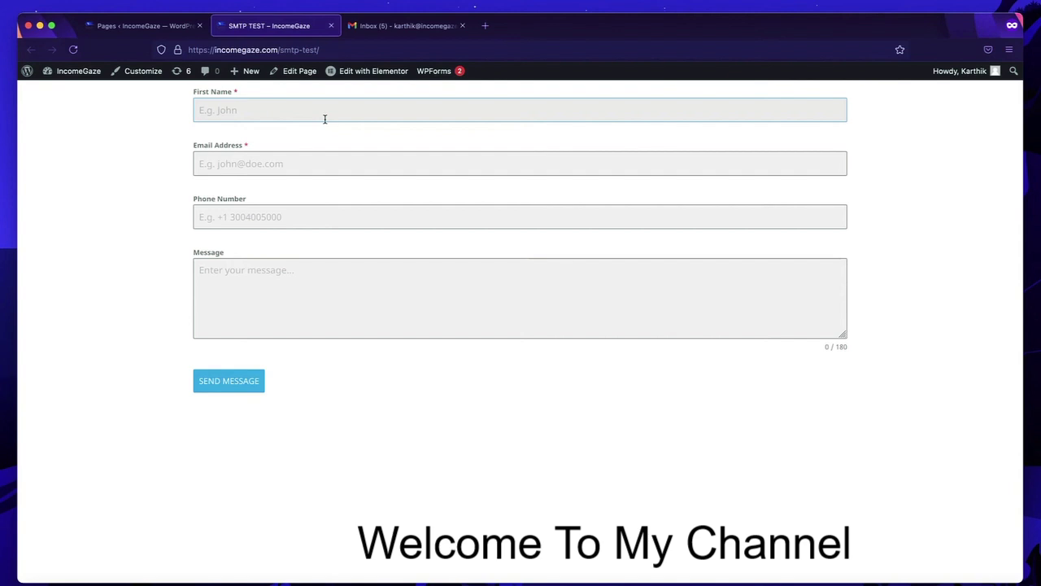
- Submit the contact form with a test name, email, phone number and message, then return to Gmail
key(Return)
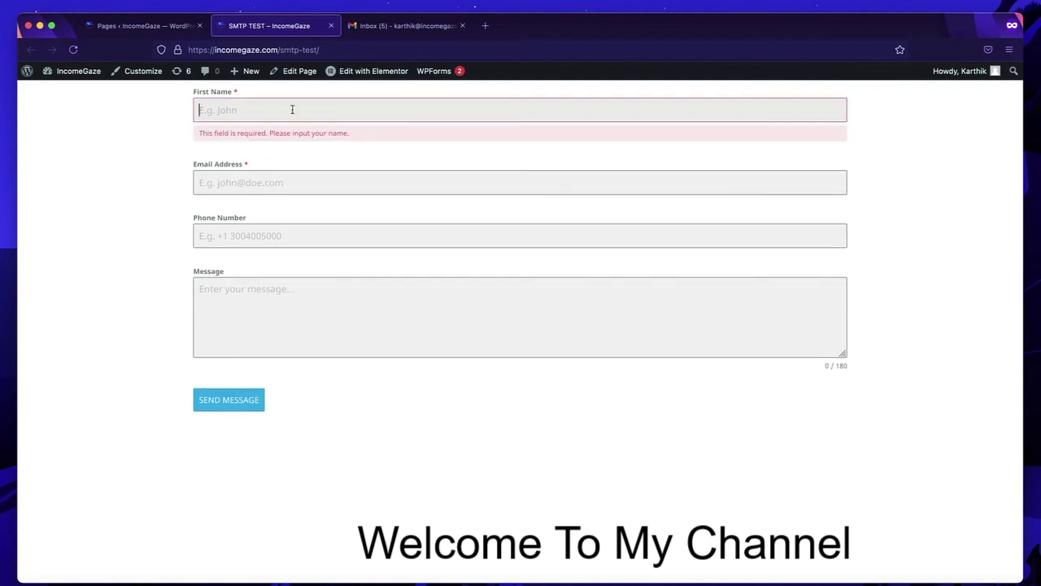
key(Tab)
text(me@ma)
key(Tab)
text(998888881818181818)
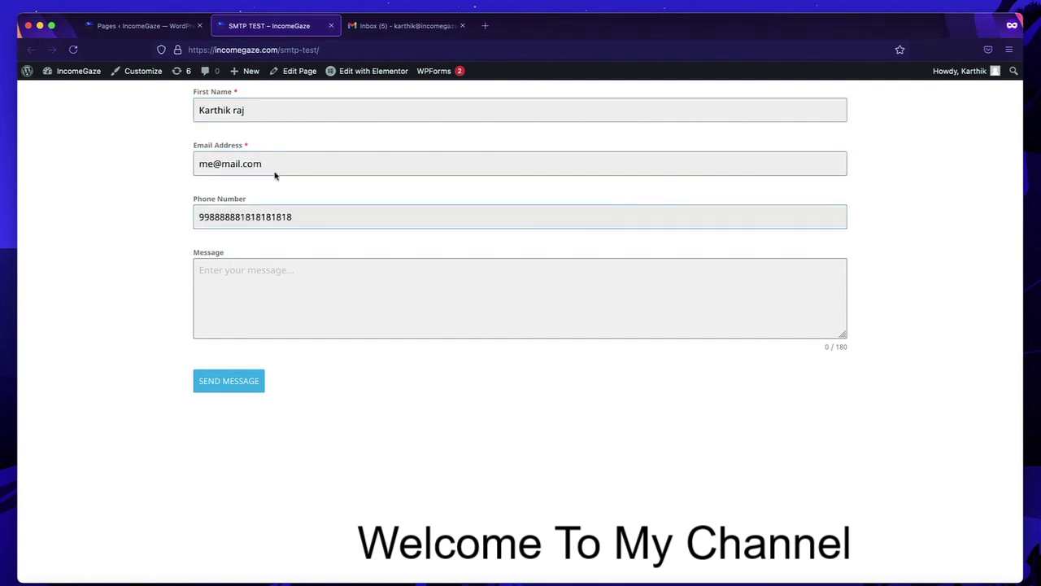
key(Tab)
text(dsvsdvsdvsd)
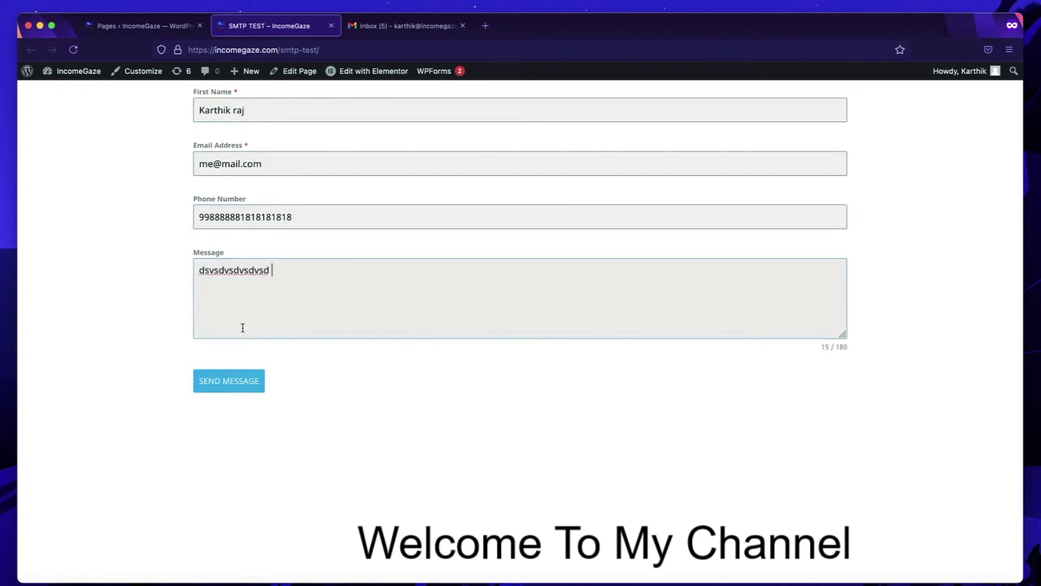
click(249, 385)
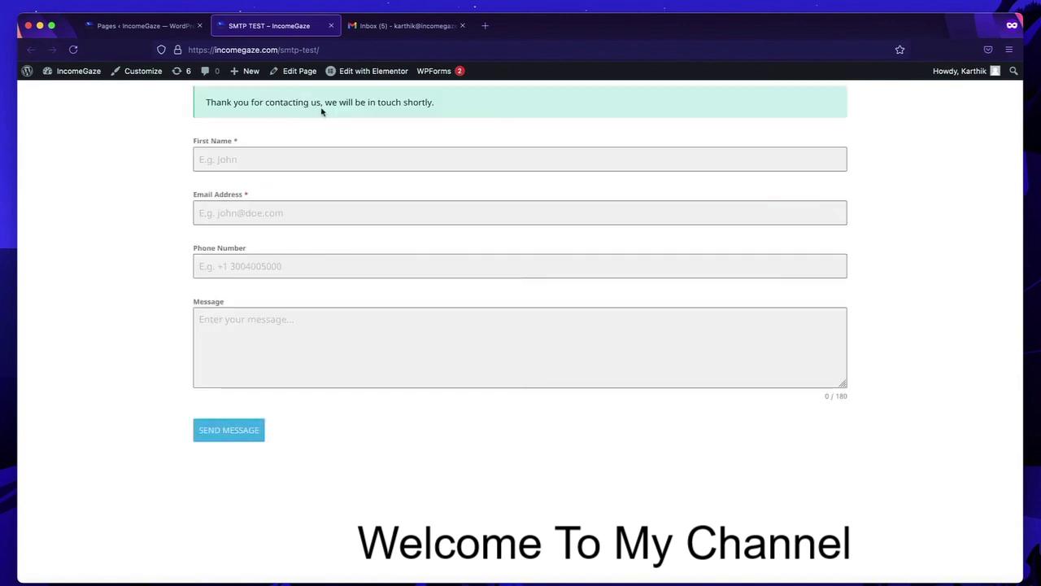
click(386, 27)
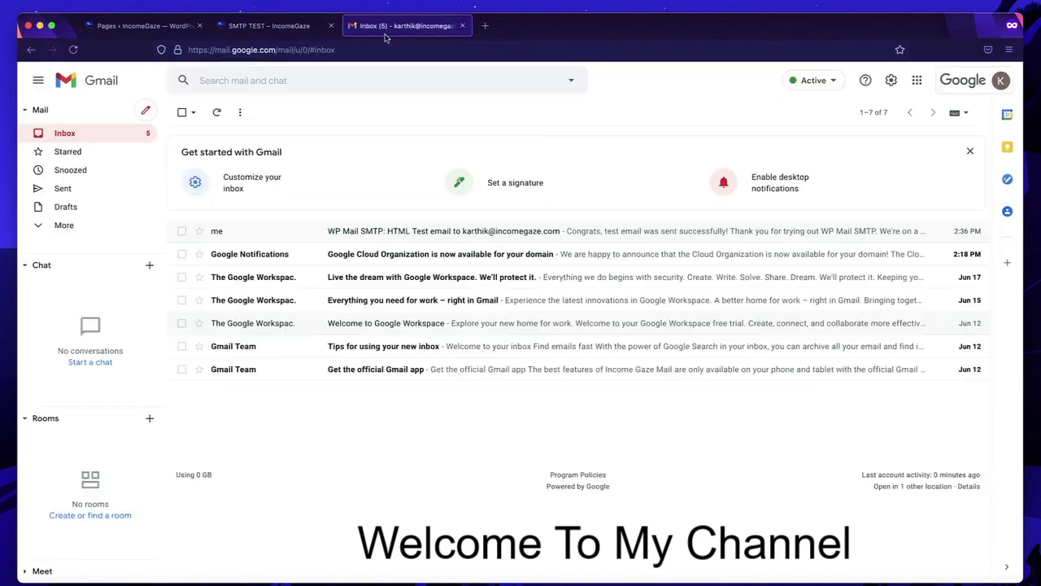
- Reload Gmail and read the New Form Entry #2 email, then go back to the inbox
click(73, 50)
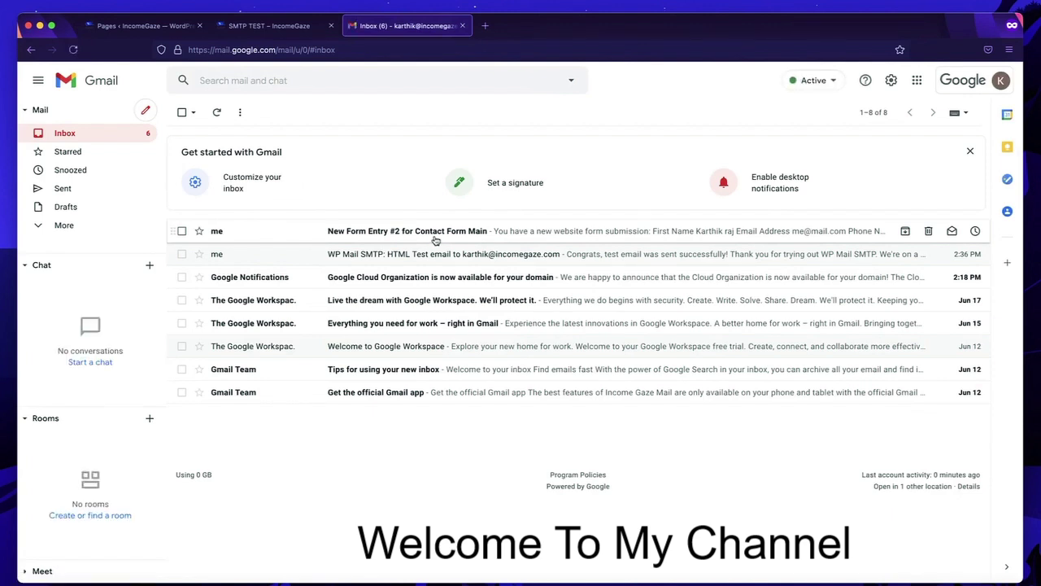
click(436, 236)
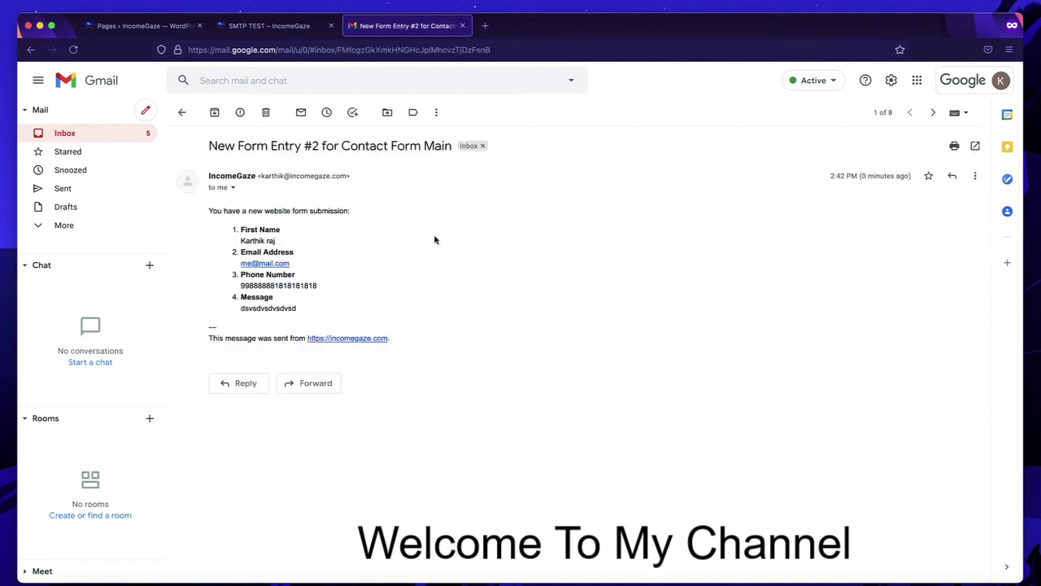
click(181, 111)
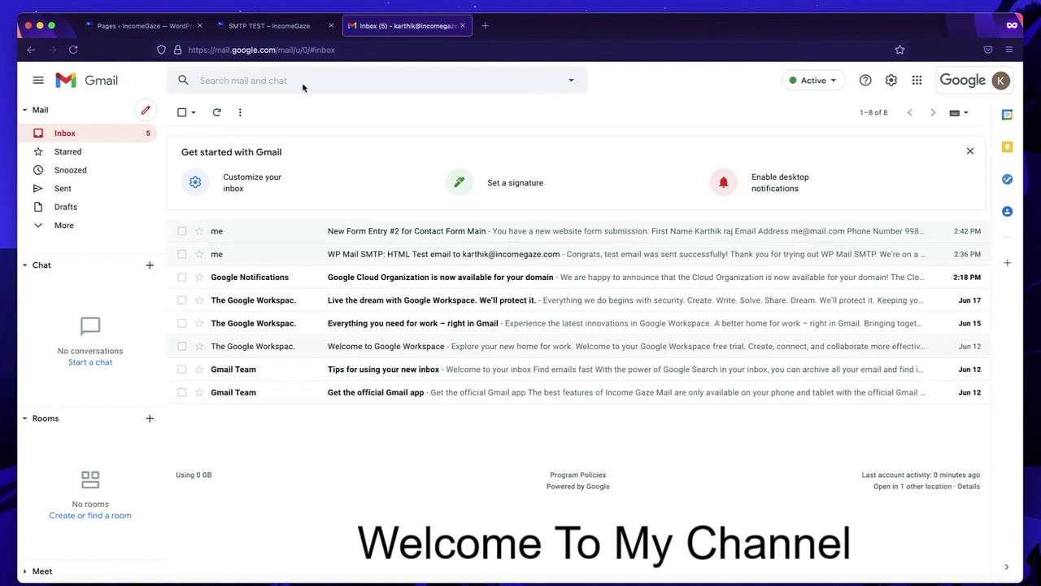
- Glance at the WordPress tabs, expand Gmail's More folders, and reopen New Form Entry #2
click(264, 25)
click(151, 27)
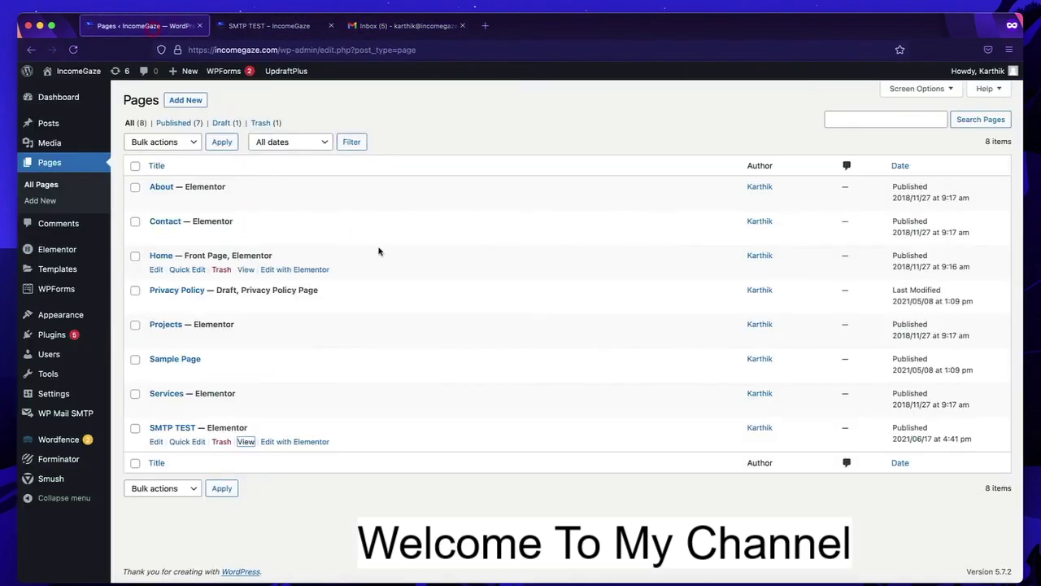
click(387, 27)
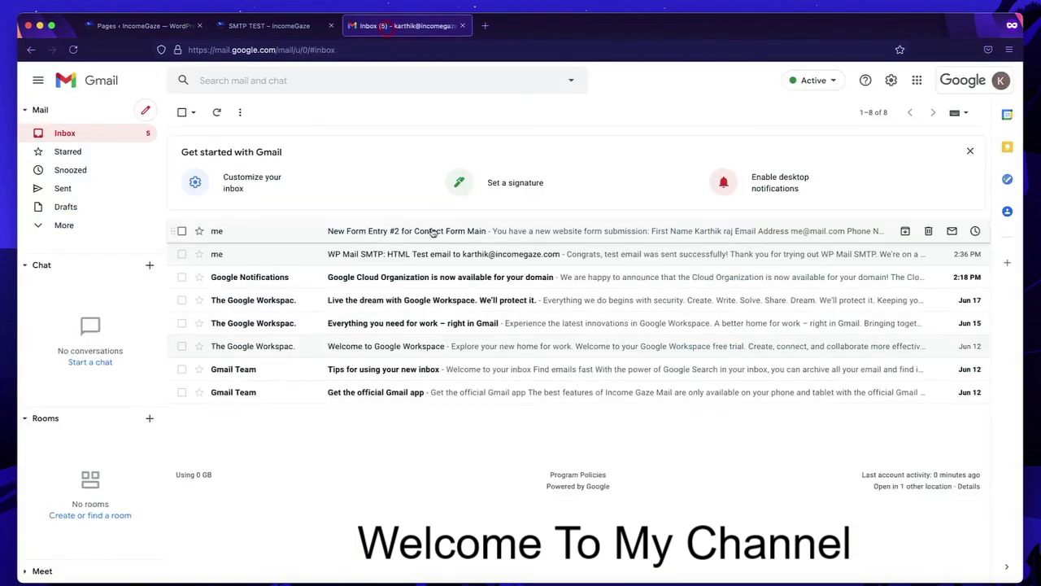
click(55, 226)
scroll(98, 225, down, 2)
scroll(100, 176, up, 2)
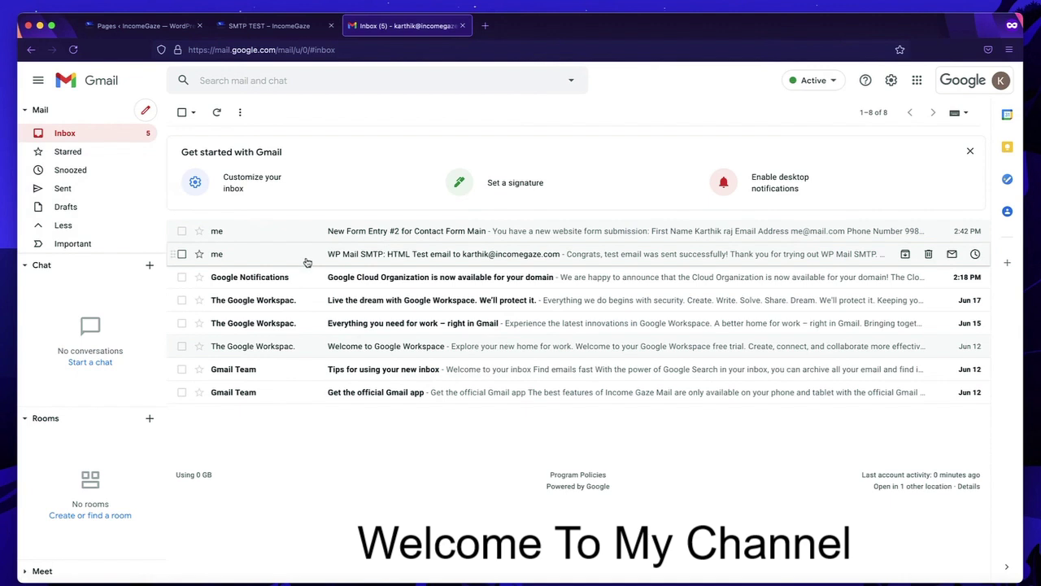
click(398, 235)
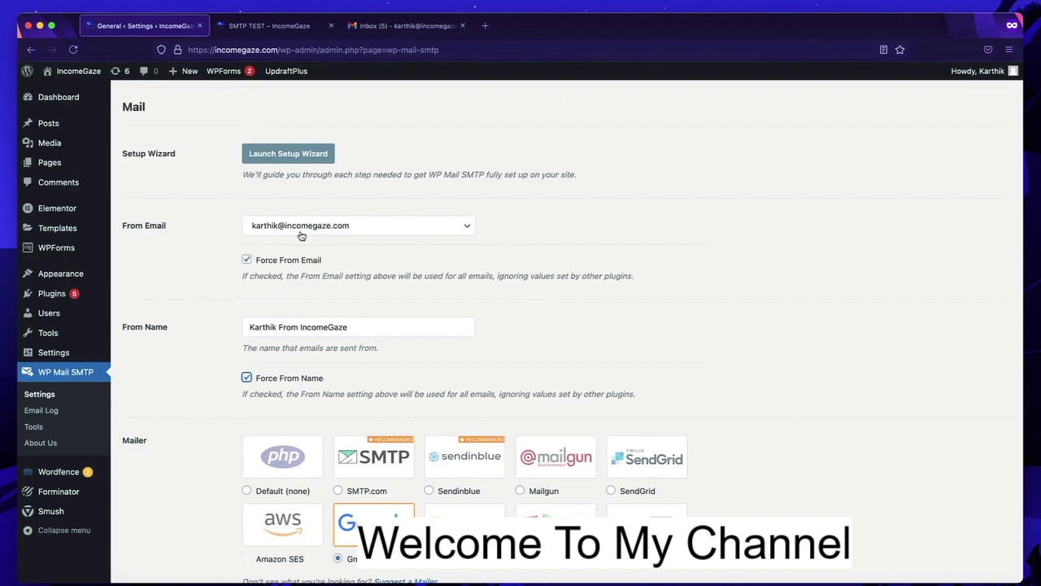
- Save the WP Mail SMTP settings with Force From Name enabled
scroll(248, 264, down, 3)
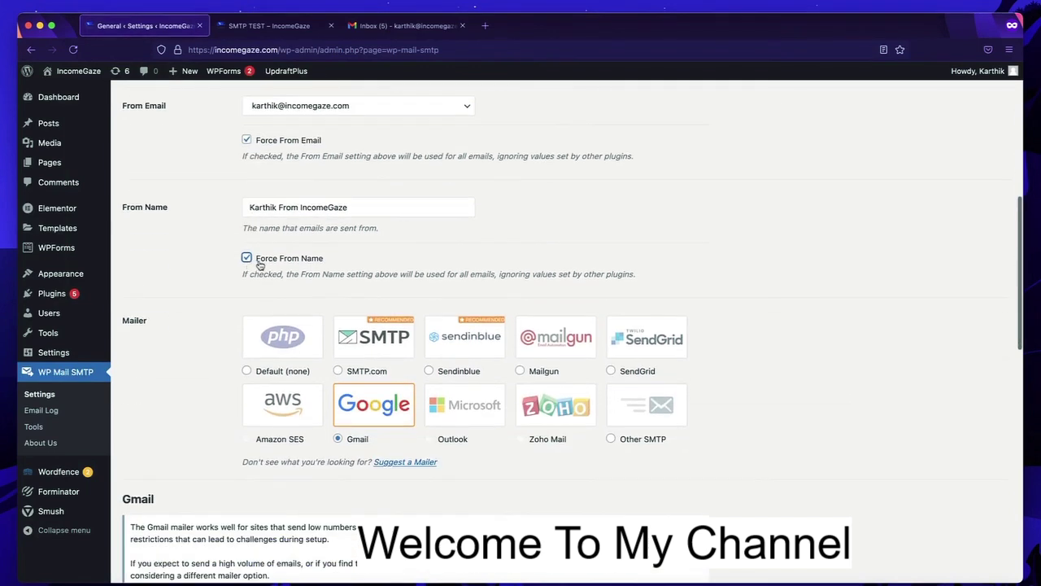
scroll(269, 263, down, 15)
click(160, 269)
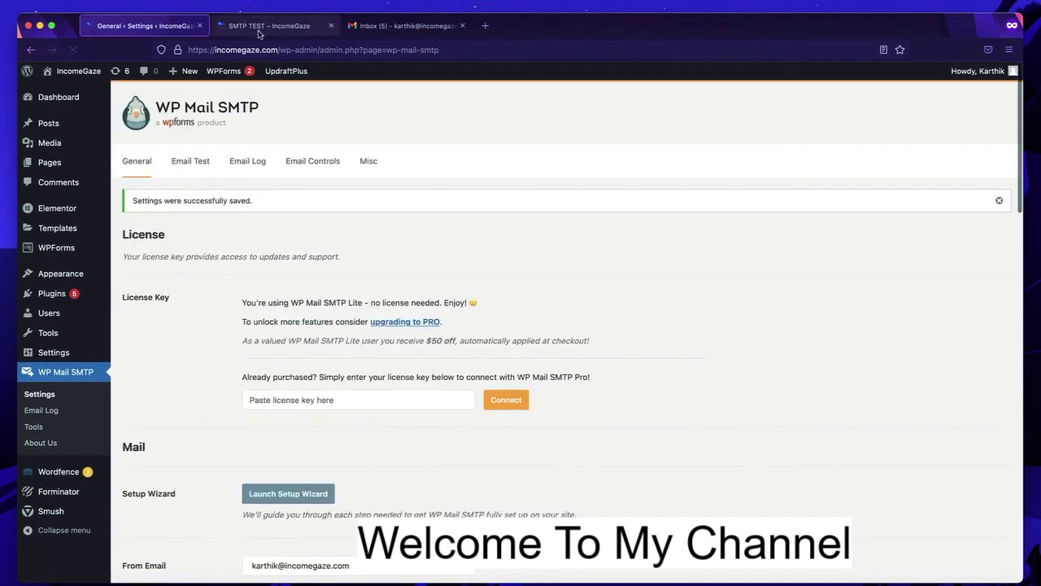
- Submit the SMTP TEST contact form again with a test name, email, phone and message
click(259, 27)
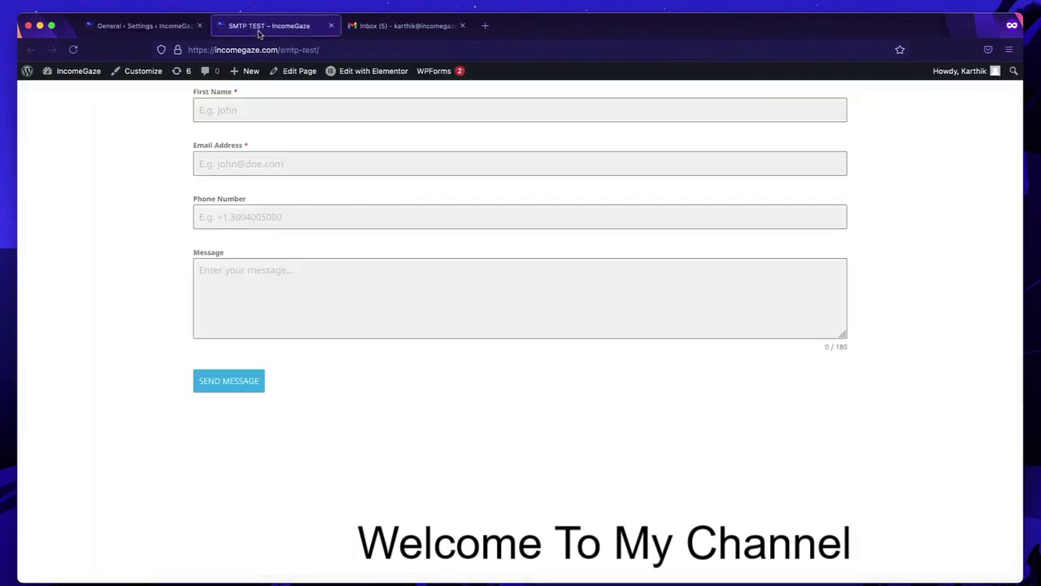
key(Tab)
key(Tab)
key(Tab)
click(236, 379)
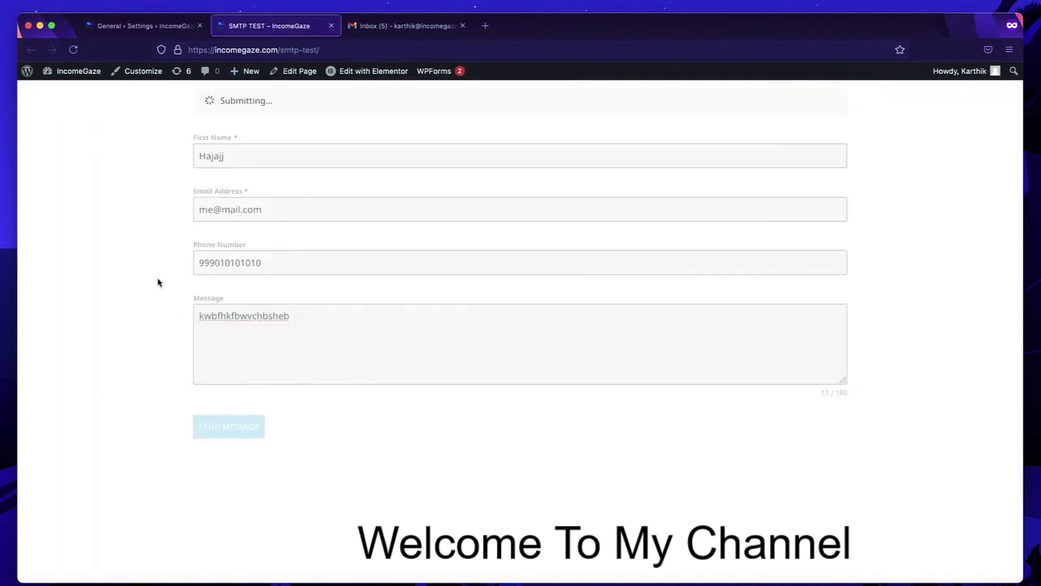
click(397, 28)
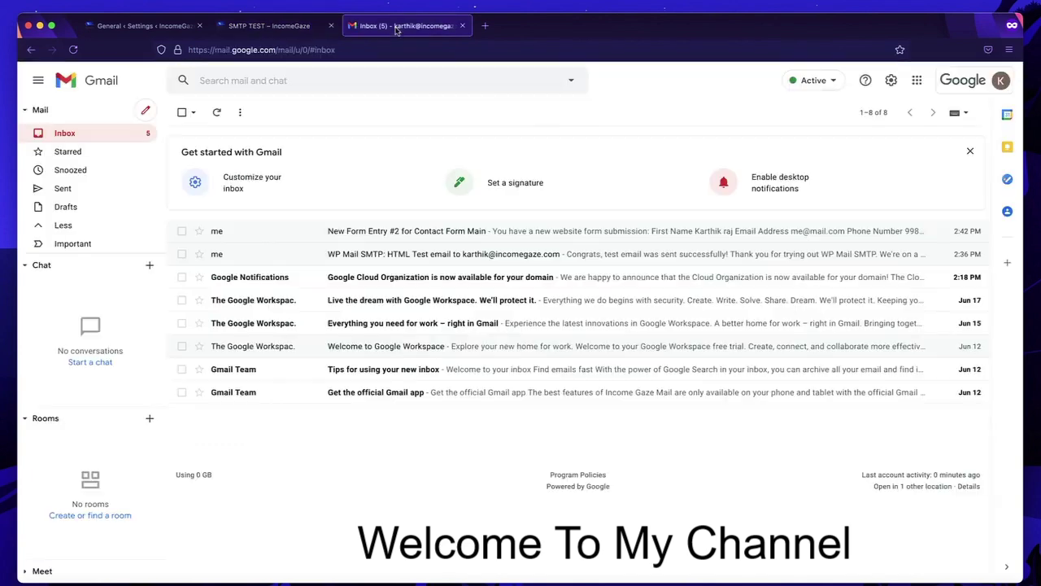
- Reload Gmail and open New Form Entry #3 to check its sender name
click(73, 50)
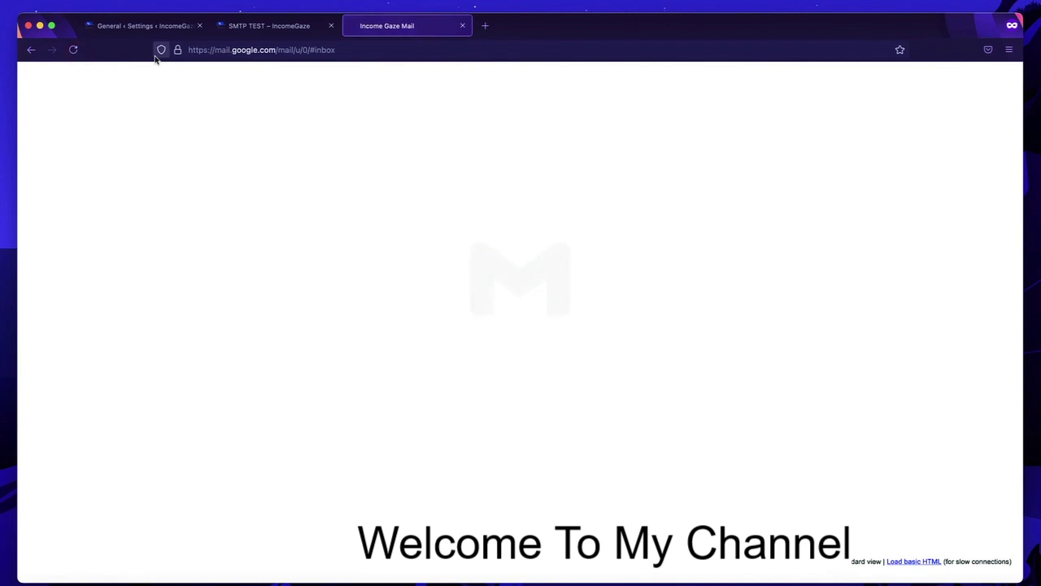
click(364, 230)
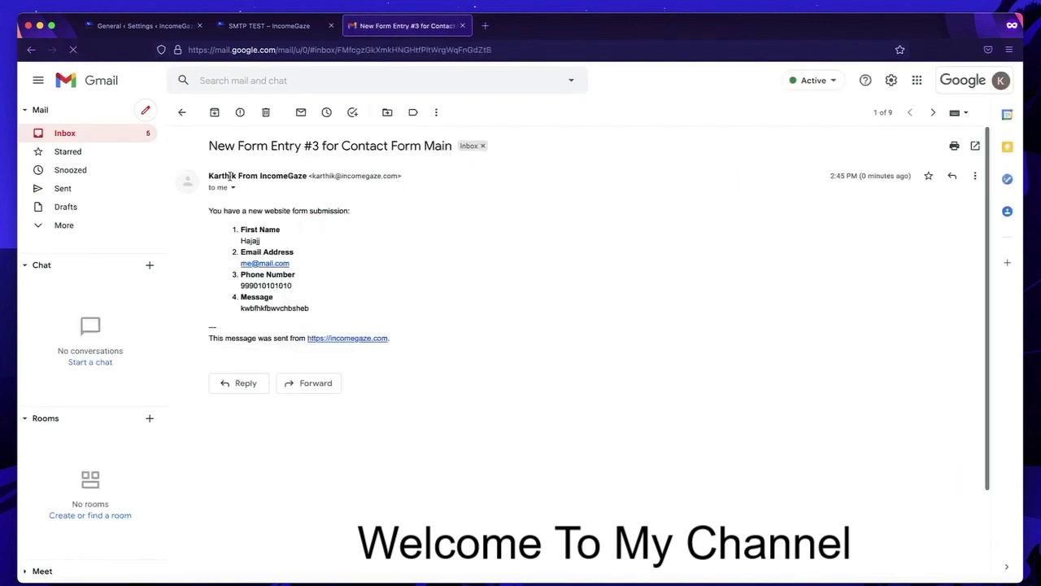
mouse_move(211, 177)
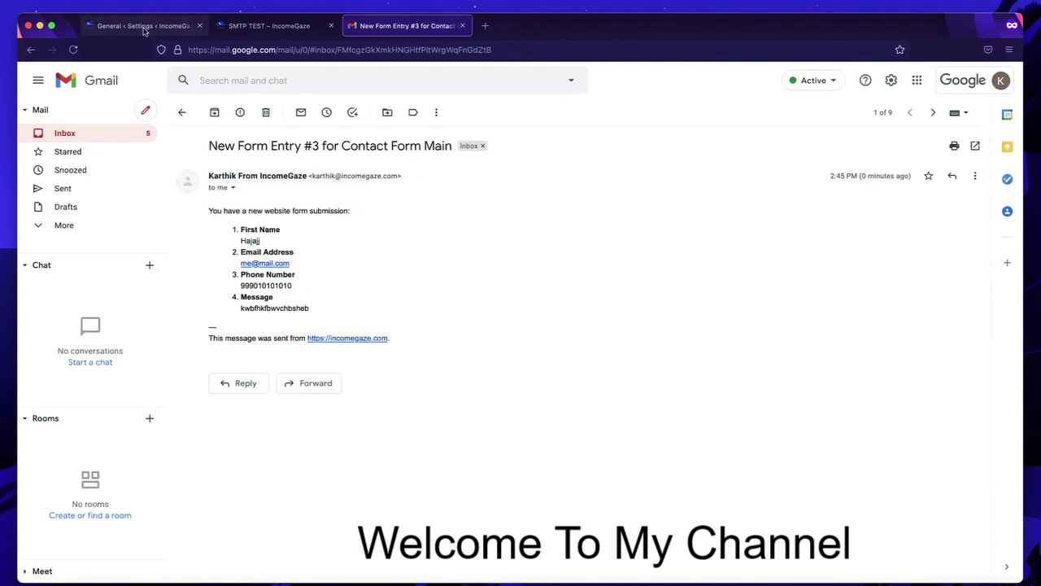
- Return to the WP Mail SMTP settings page and look over the From settings
click(261, 33)
click(163, 28)
scroll(251, 439, down, 8)
scroll(251, 439, up, 2)
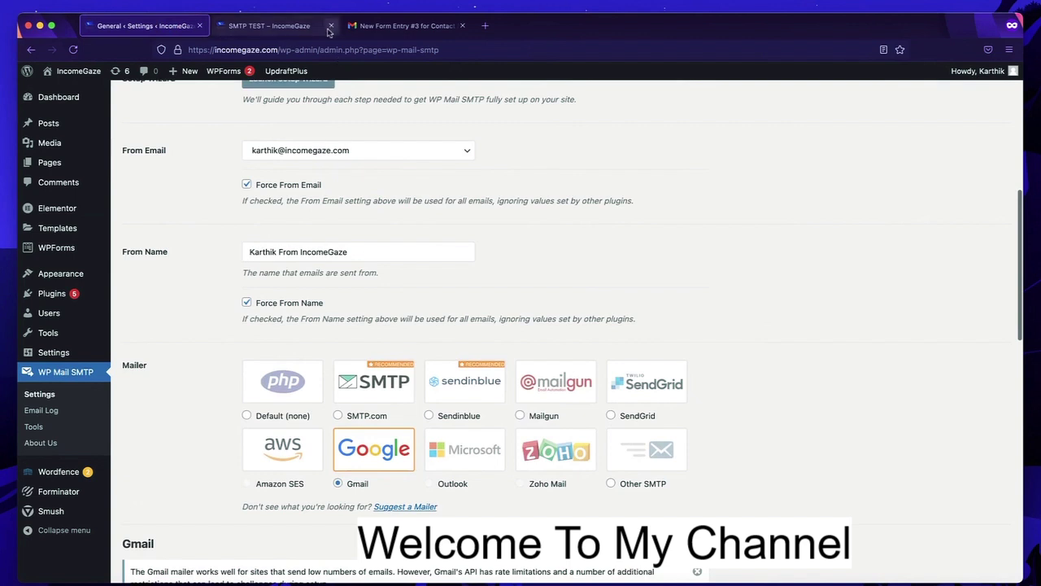
- Compare the New Form Entry #3 email against the WP Mail SMTP From settings
click(394, 25)
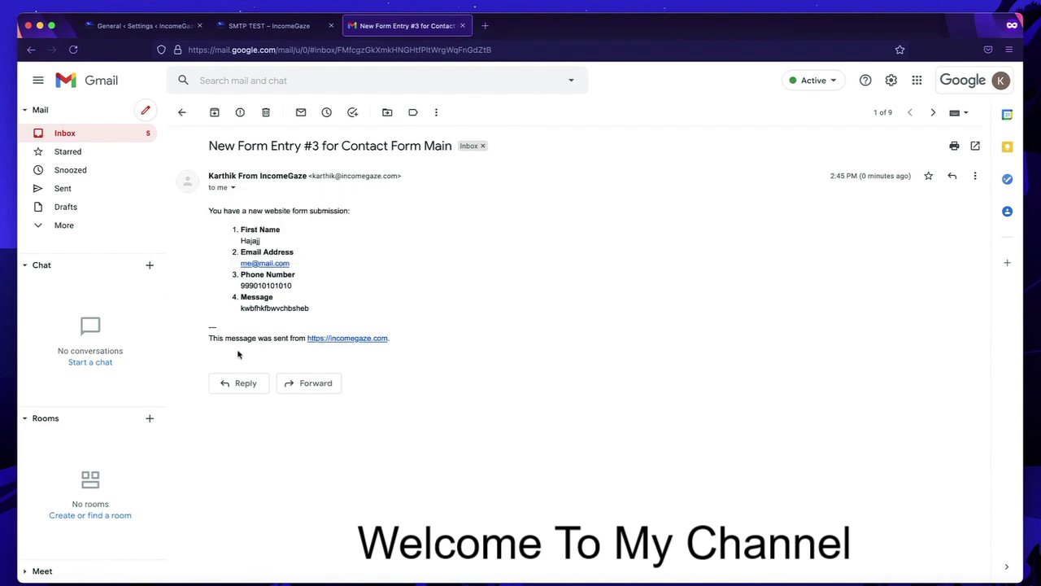
click(146, 26)
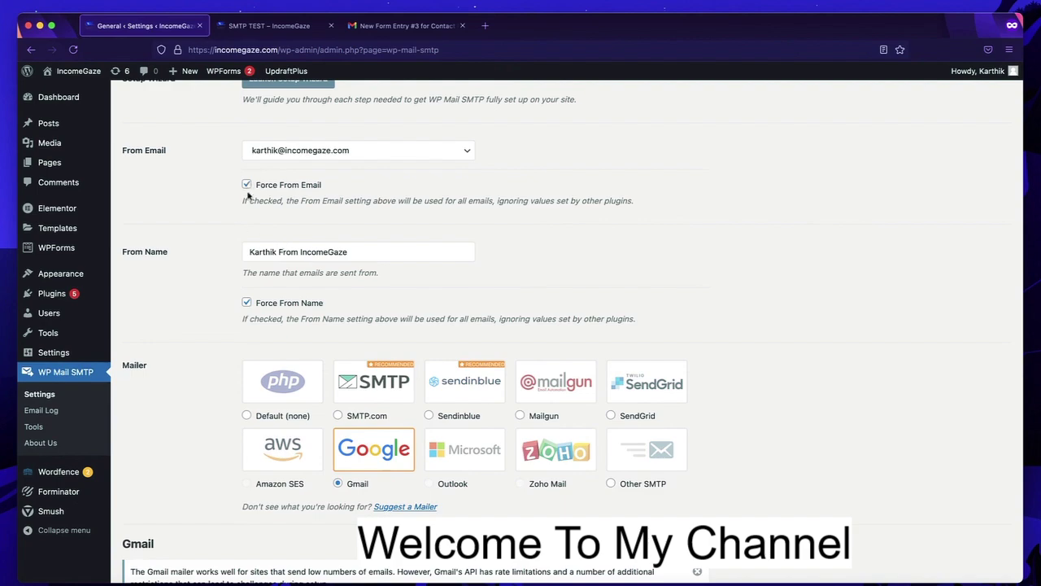
scroll(203, 367, down, 8)
scroll(341, 274, up, 6)
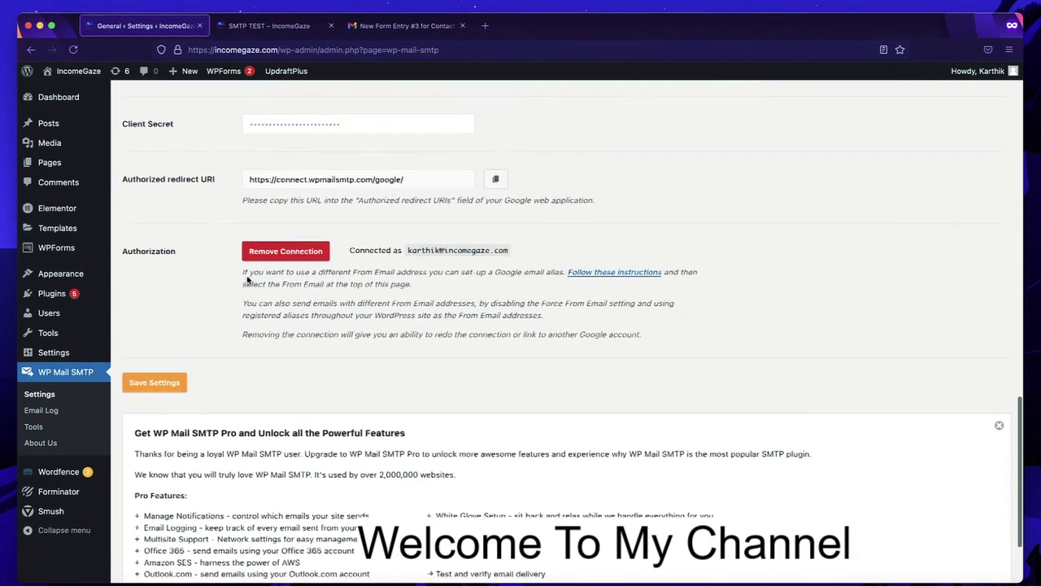
scroll(297, 228, up, 5)
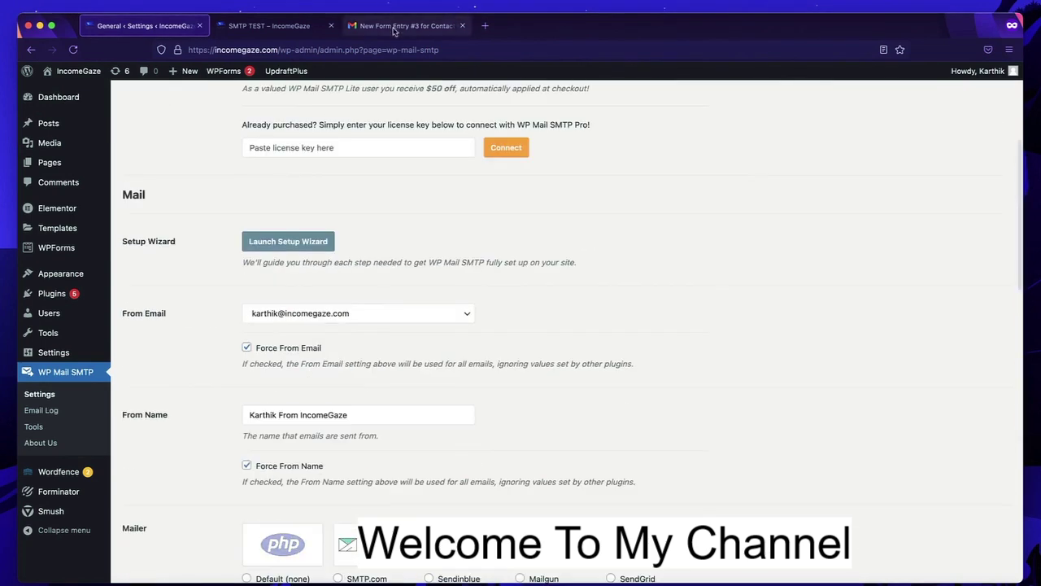
- Back in the email, select the sender name and address line in its header
click(403, 26)
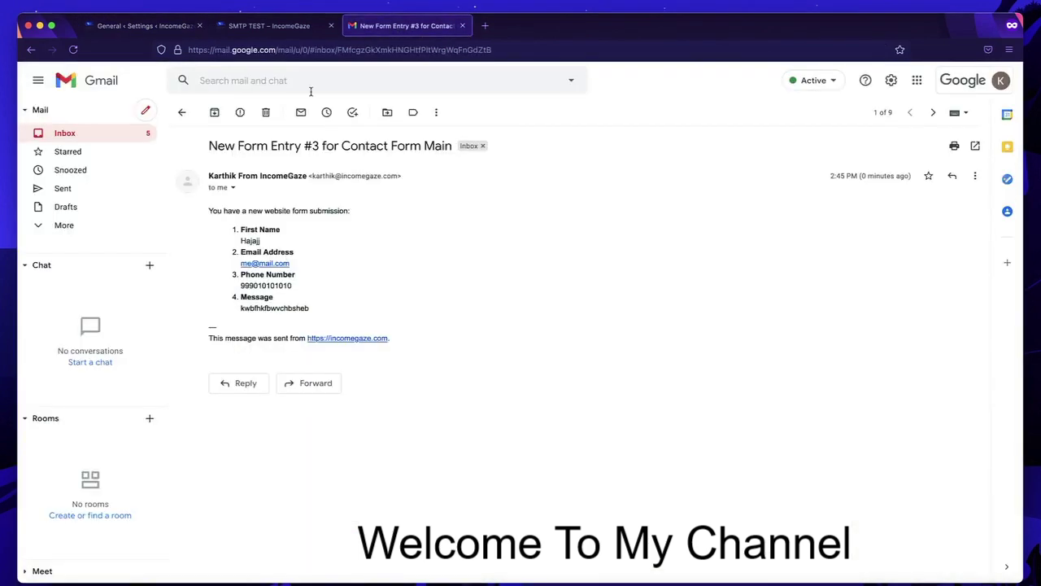
triple_click(258, 174)
triple_click(361, 175)
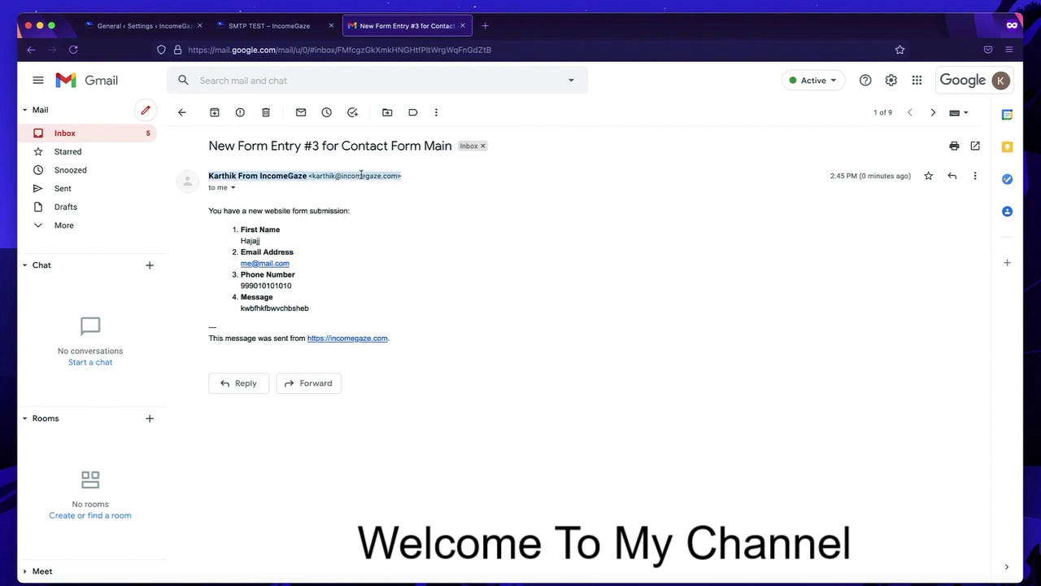
click(507, 215)
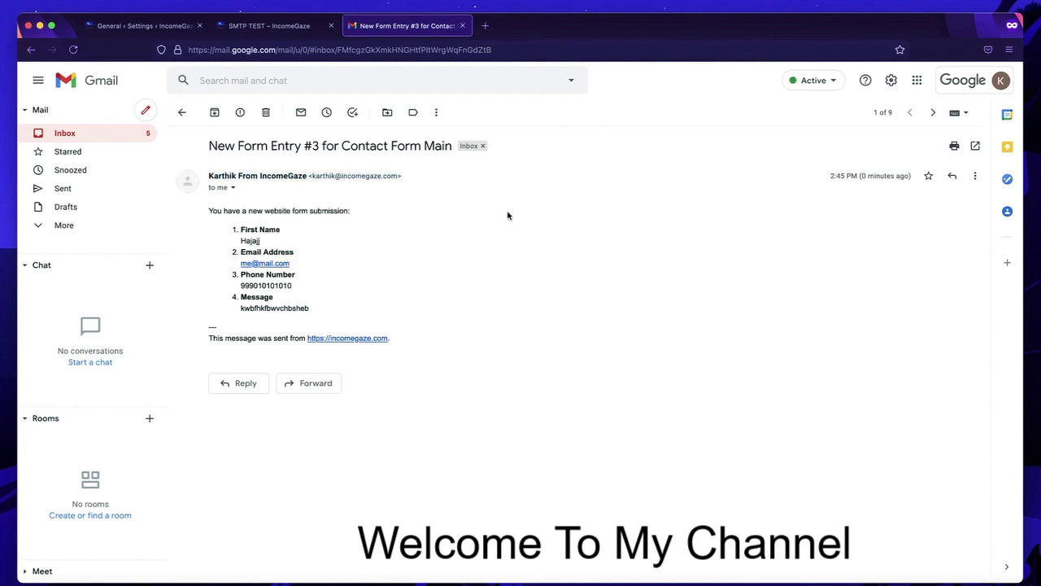
triple_click(365, 176)
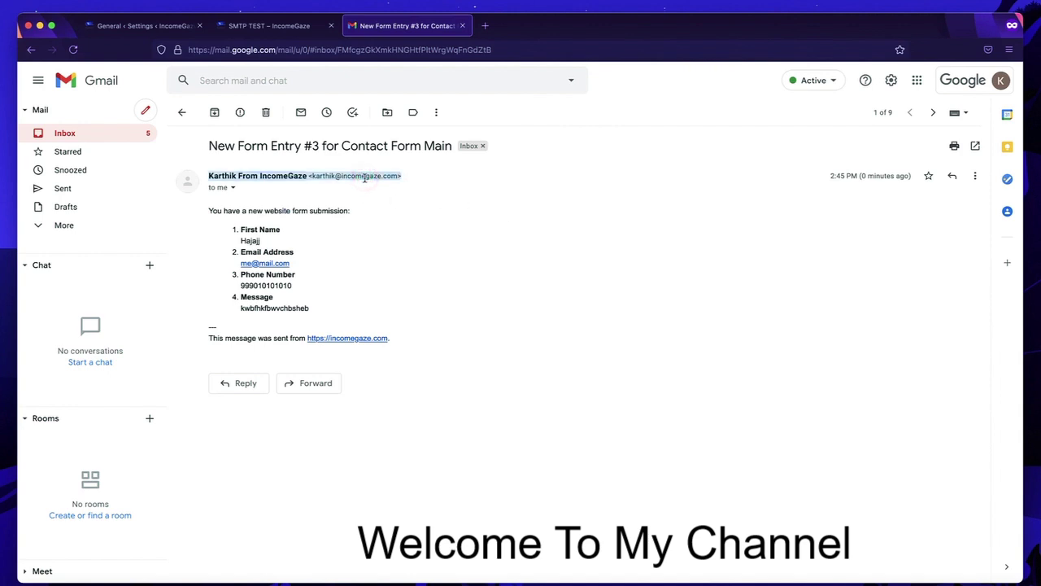